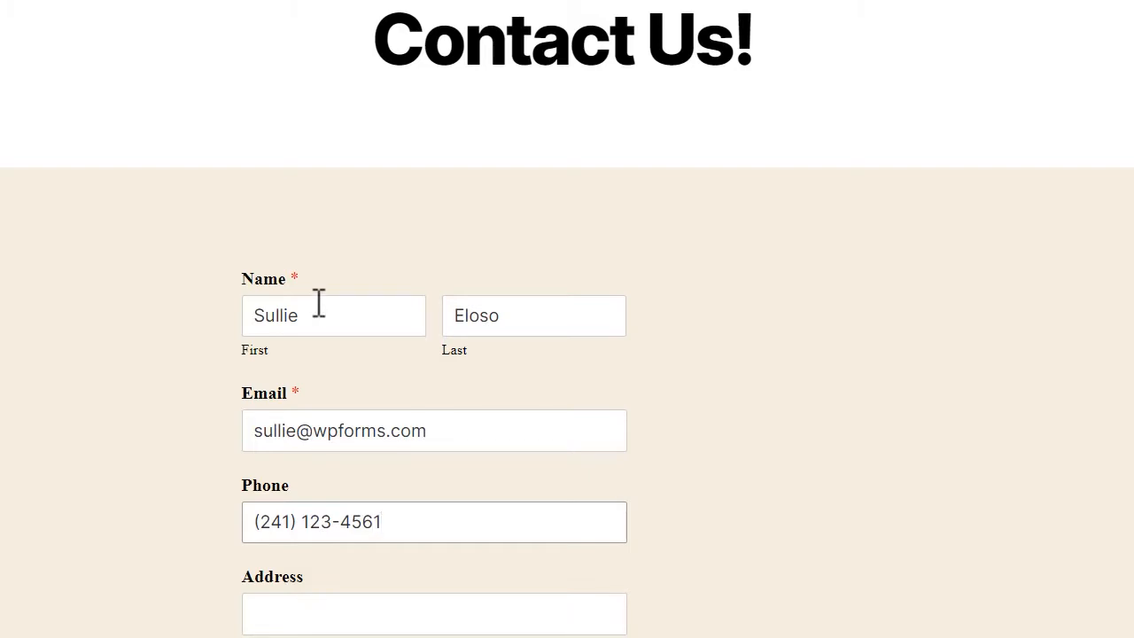
Fill in the first line of the street address and the city on the Contact Us form.
scroll(319, 303, "down", 3)
left_click(317, 331)
type("12")
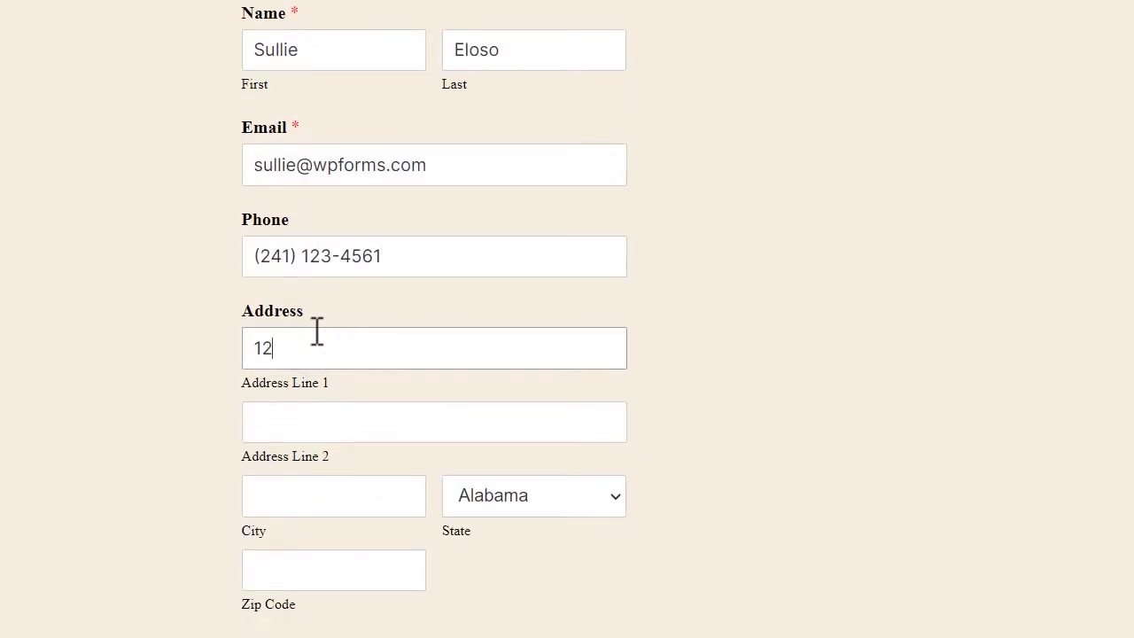
key("Tab")
key("Tab")
type("Bearington")
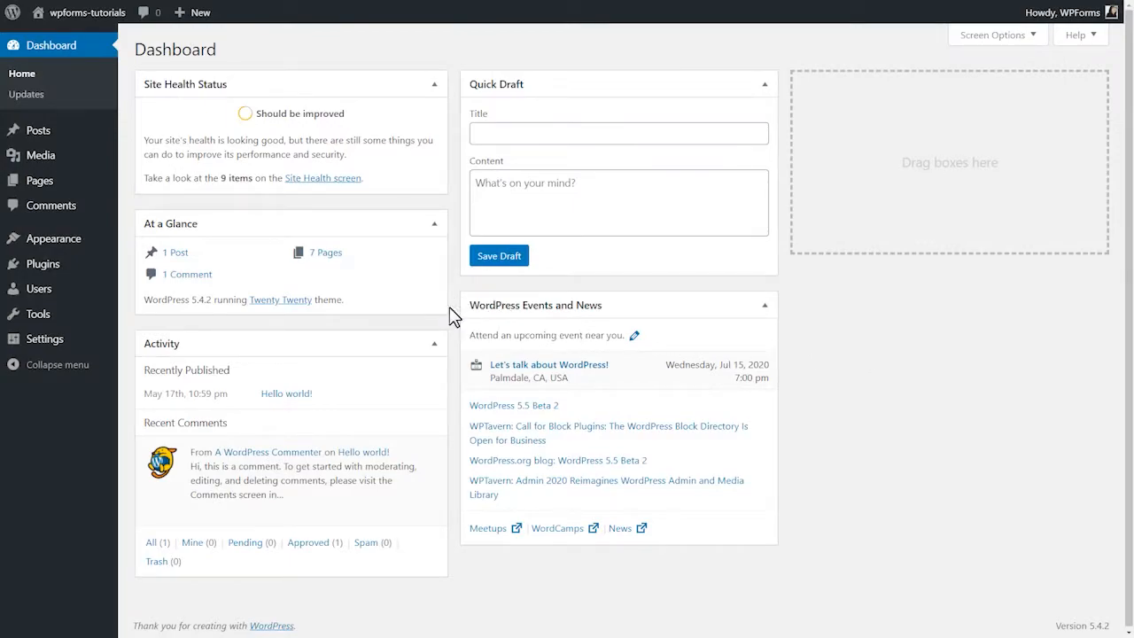
Install a new plugin by uploading wpforms (1).zip from the Desktop, and activate it.
left_click(78, 266)
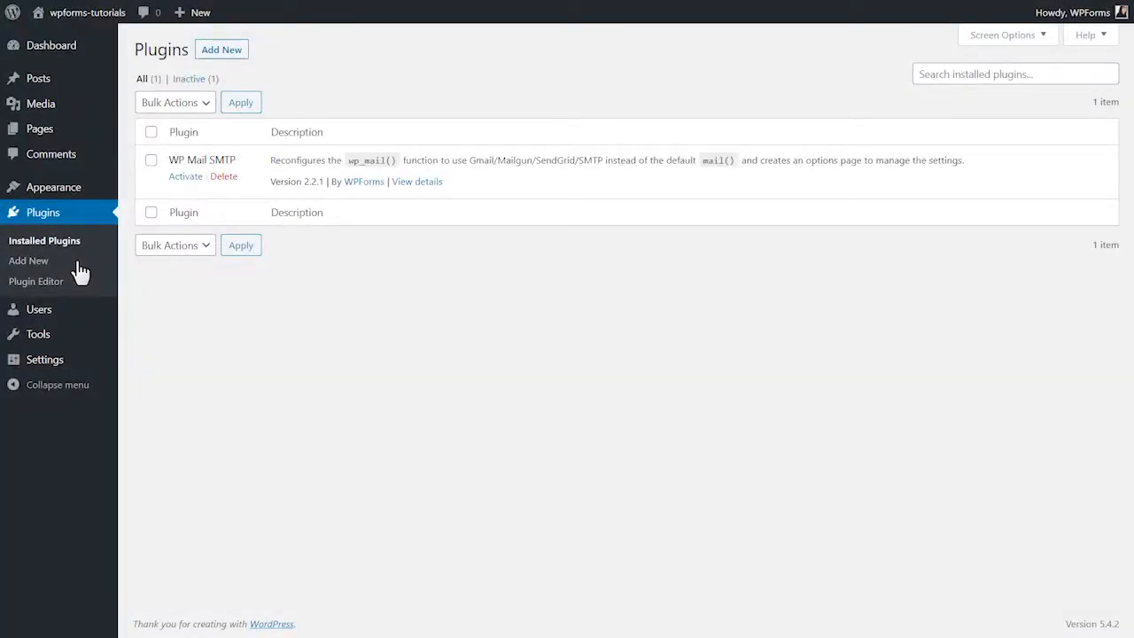
left_click(237, 53)
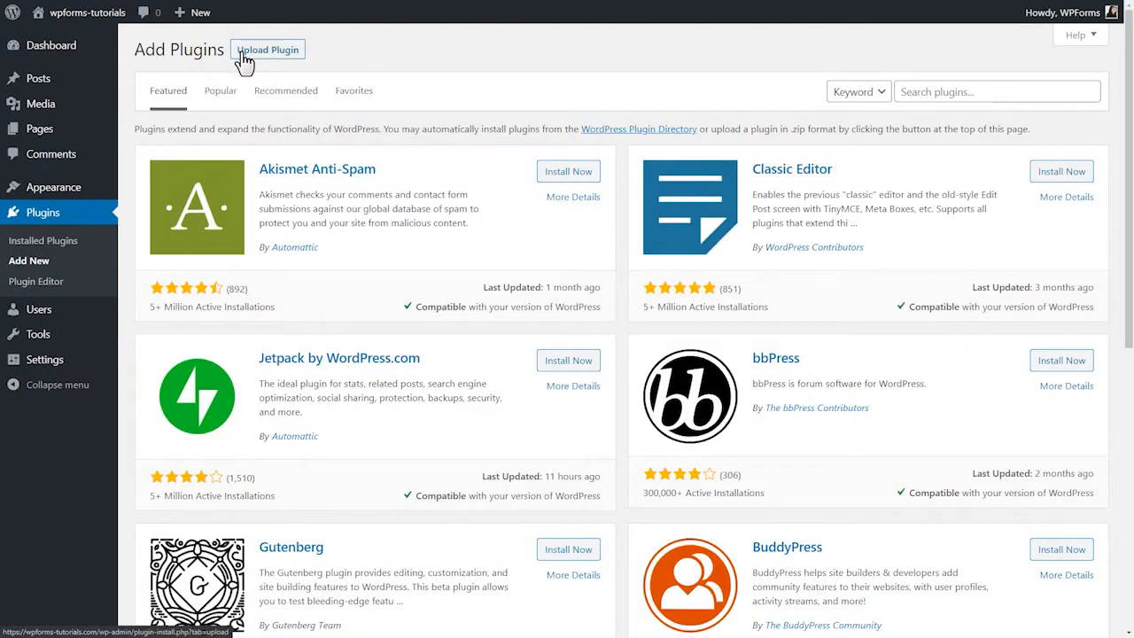
left_click(244, 59)
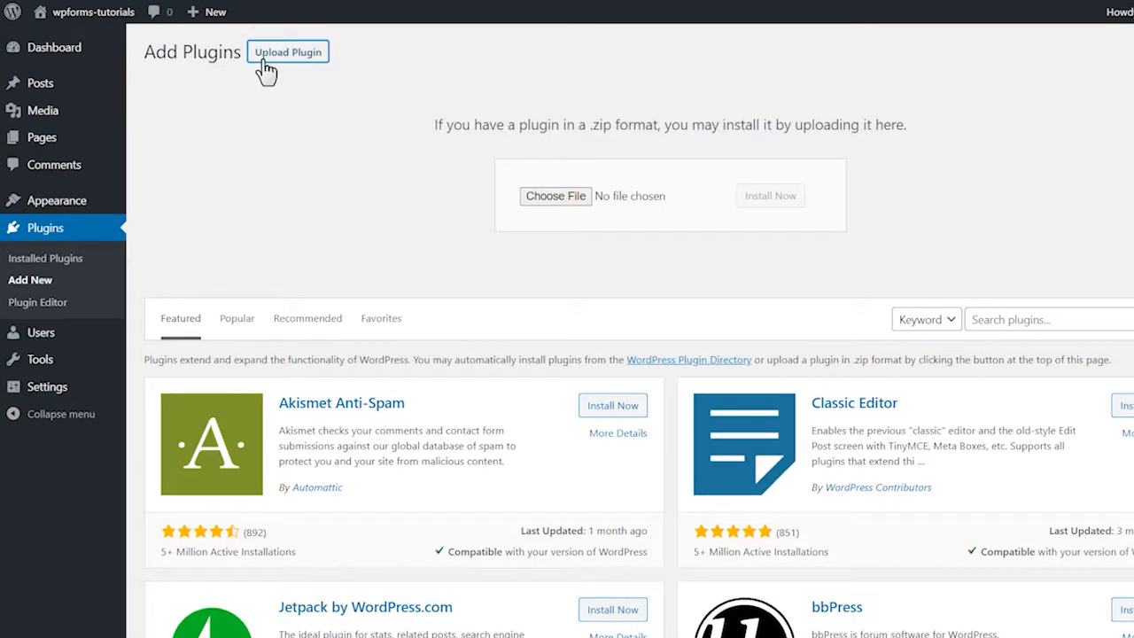
left_click(535, 193)
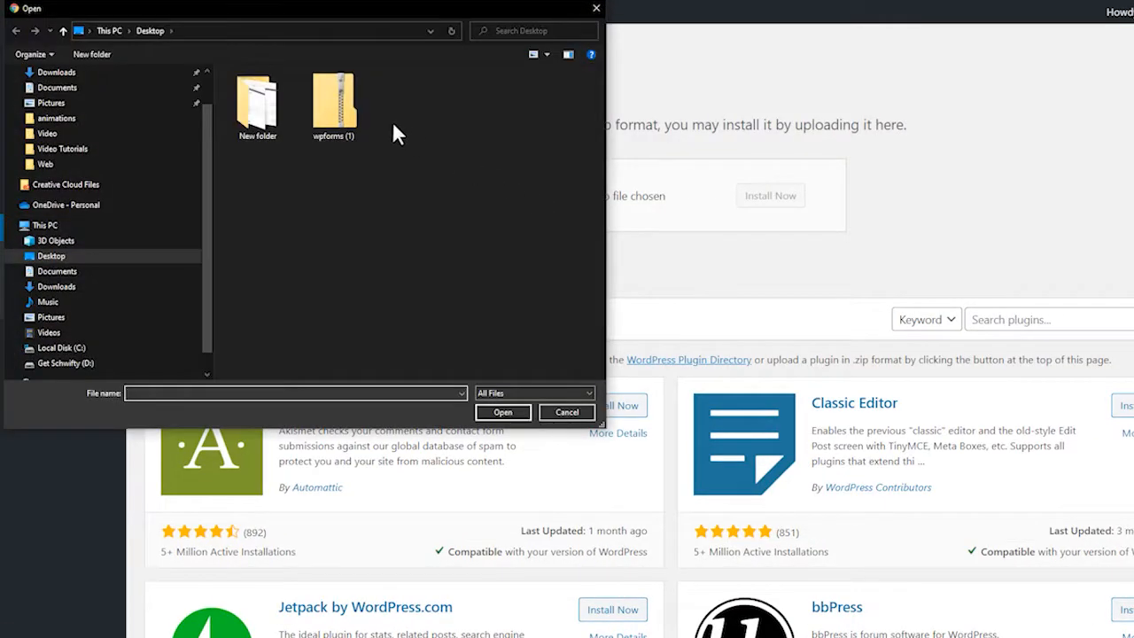
left_click(333, 102)
left_click(505, 411)
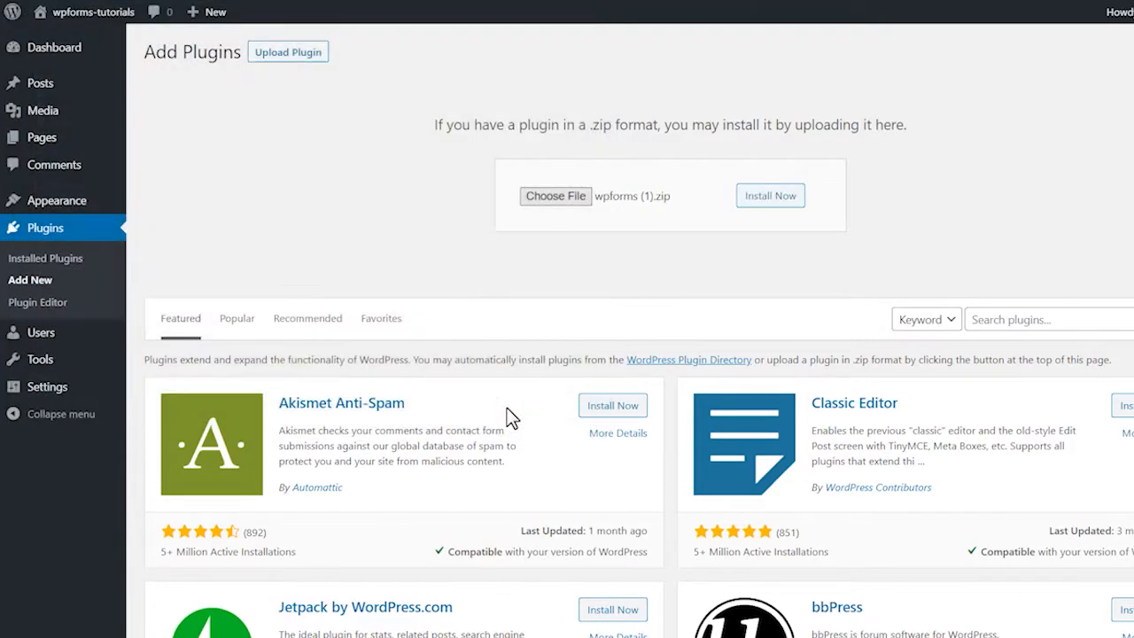
left_click(769, 197)
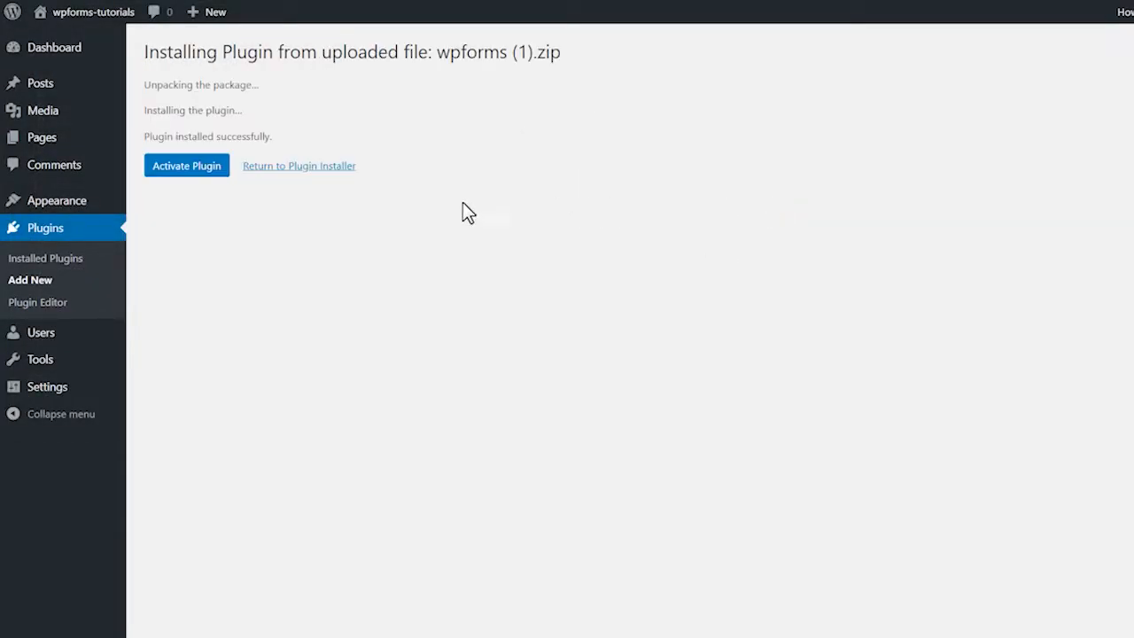
left_click(215, 173)
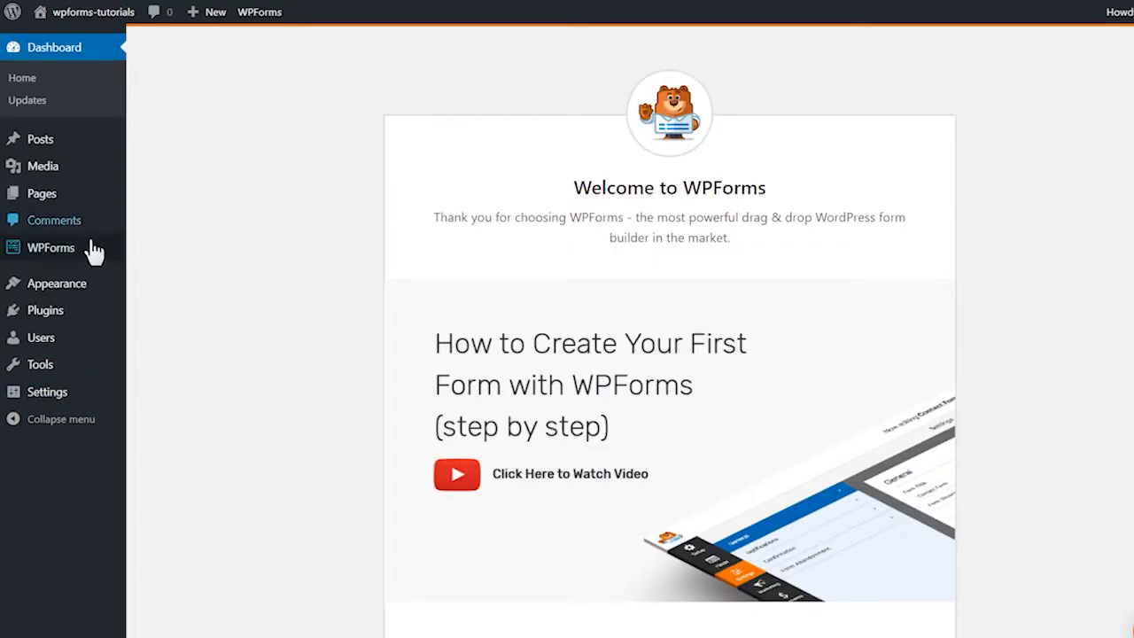
Open the WPForms settings to view the General and License options.
mouse_move(89, 256)
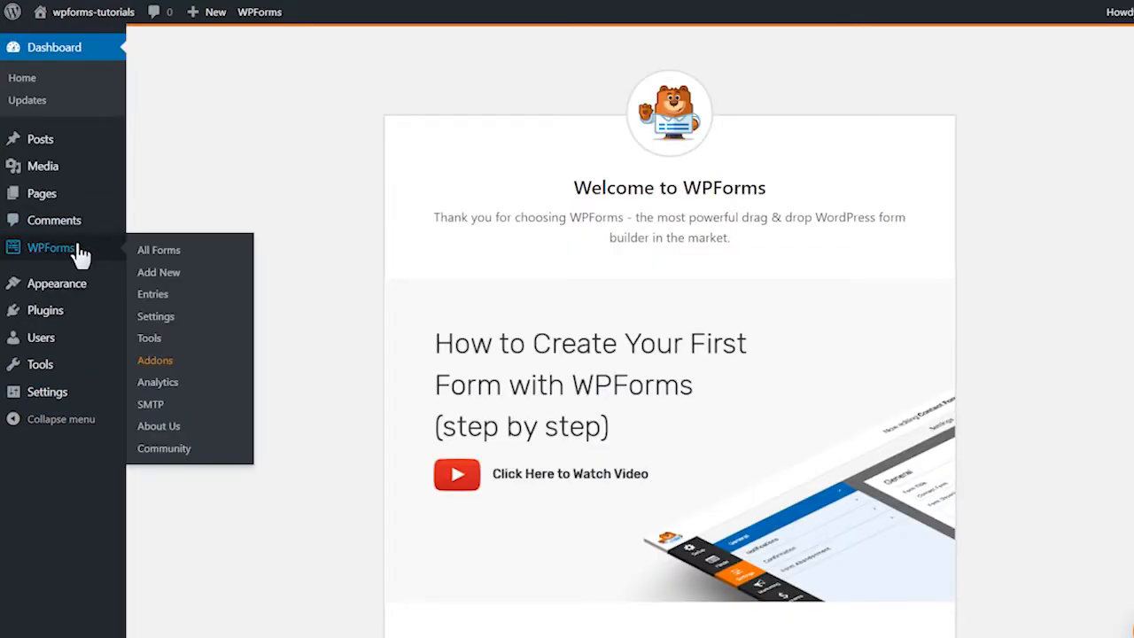
left_click(155, 316)
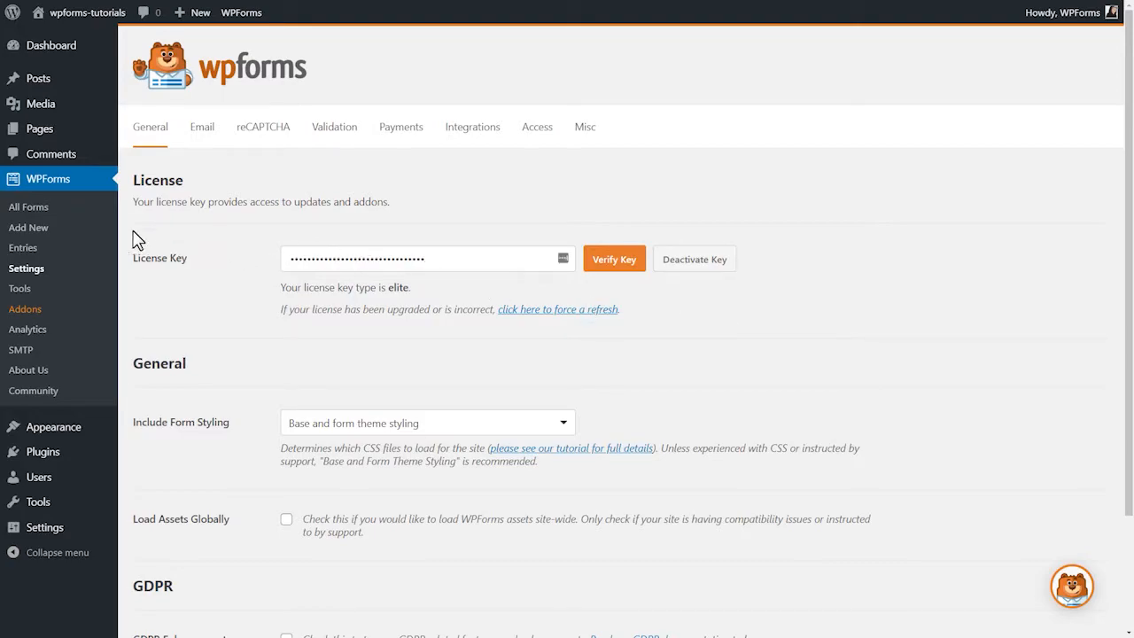
Create a new WPForms form from the Simple Contact Form template.
left_click(80, 226)
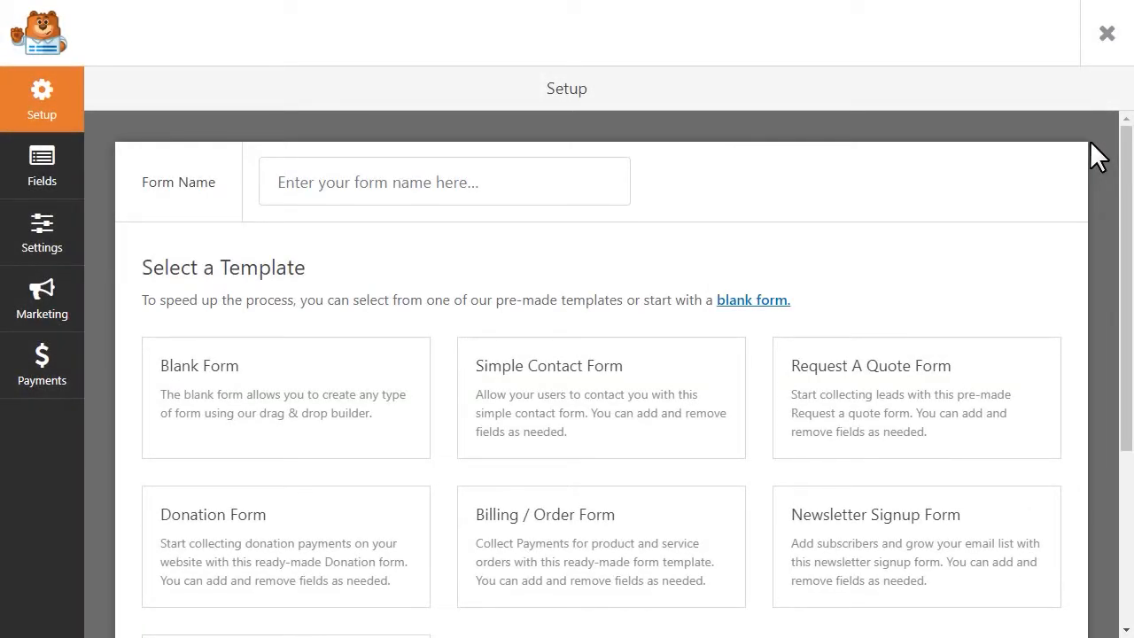
mouse_move(1127, 156)
left_mouse_down()
mouse_move(1118, 333)
mouse_move(1125, 162)
left_mouse_up()
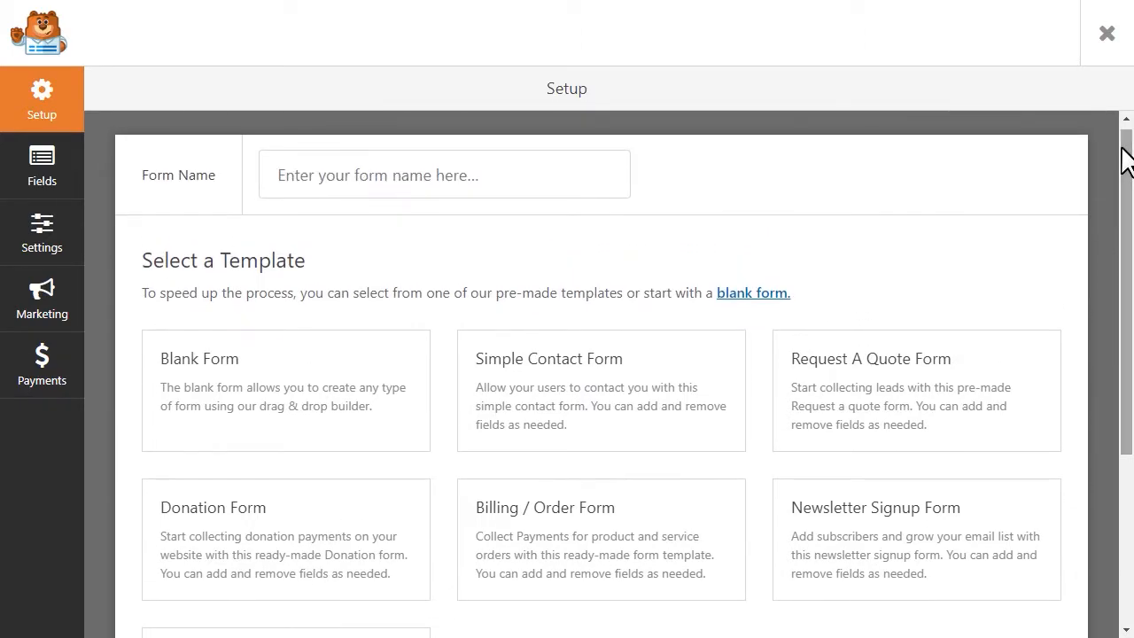
left_click(628, 395)
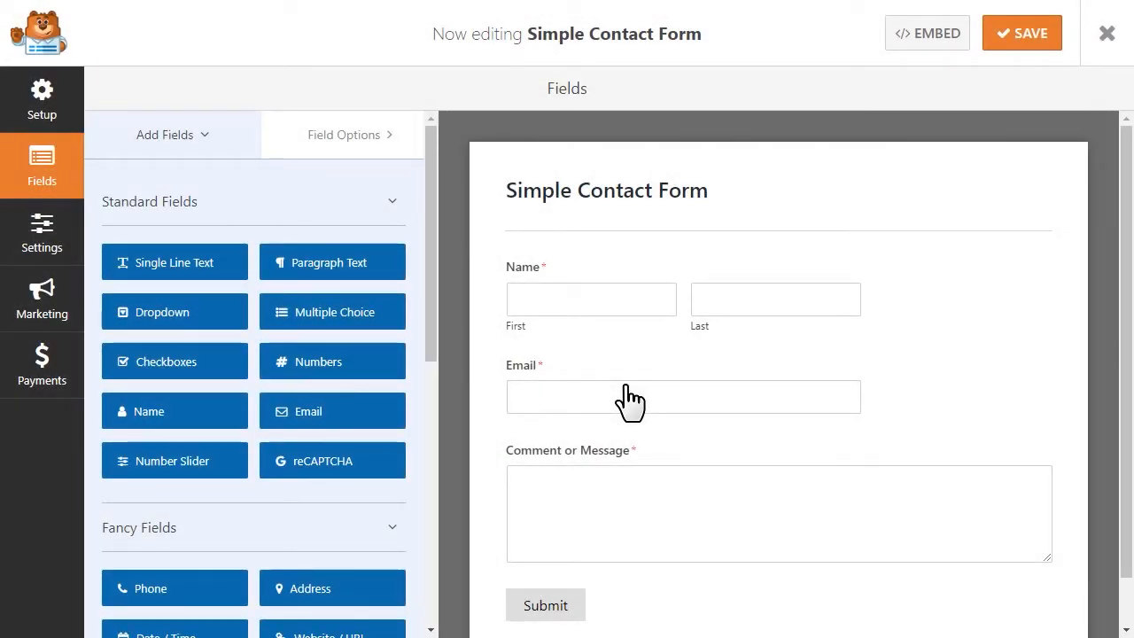
Review the field options of the Name, Email and Comment or Message fields.
left_click(669, 267)
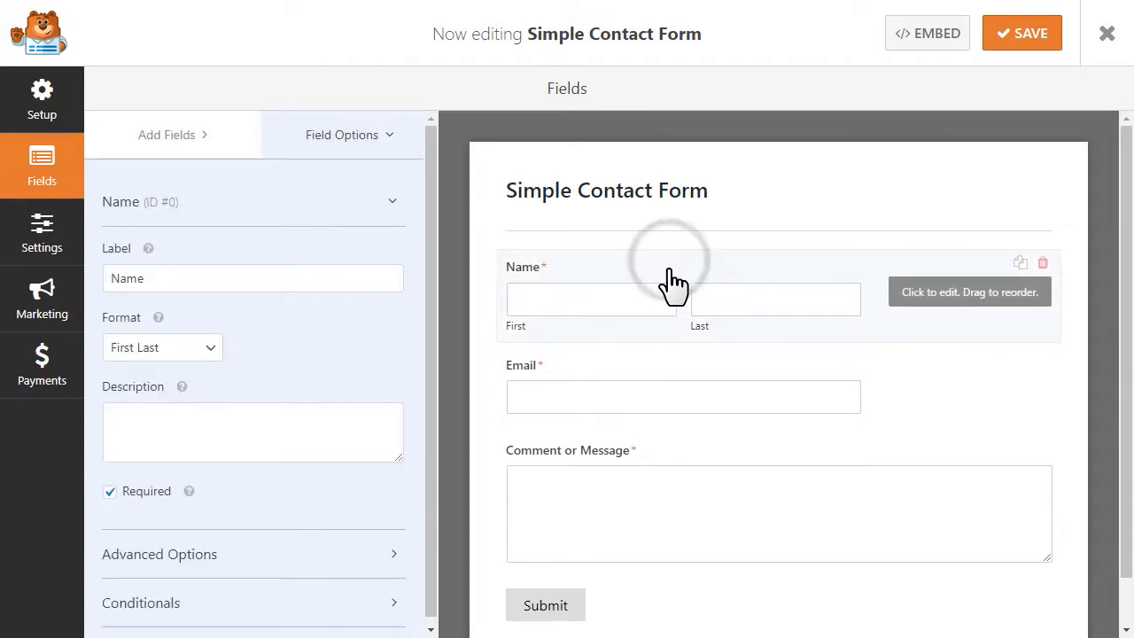
left_click(661, 356)
left_click(661, 445)
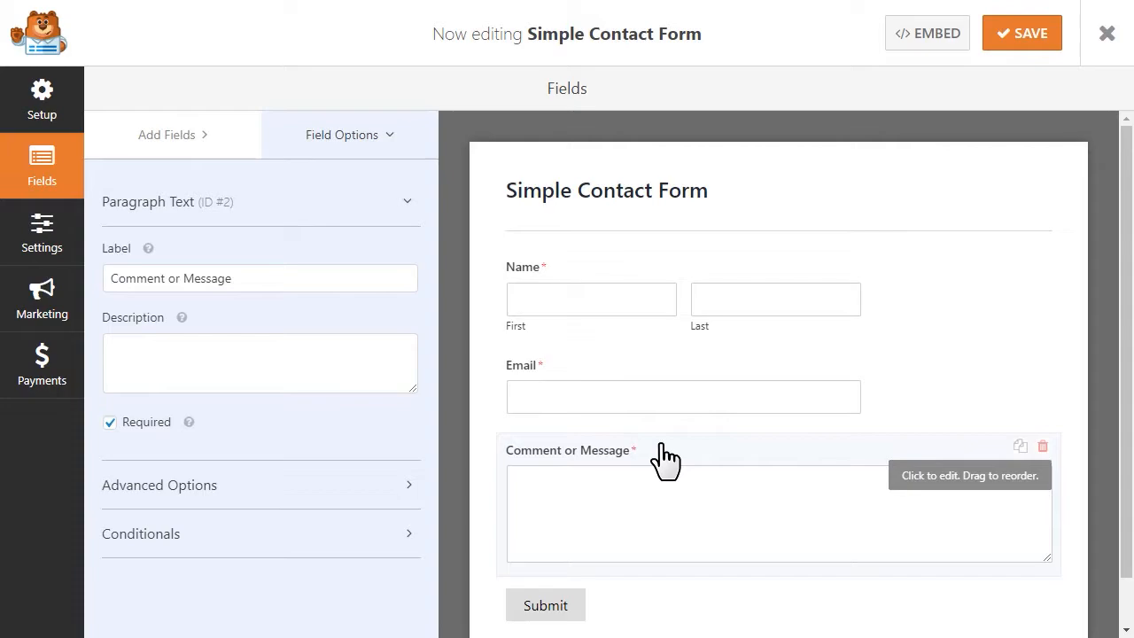
Add Phone and Address fields before the Comment or Message field, and place Phone directly above Email.
left_click(197, 131)
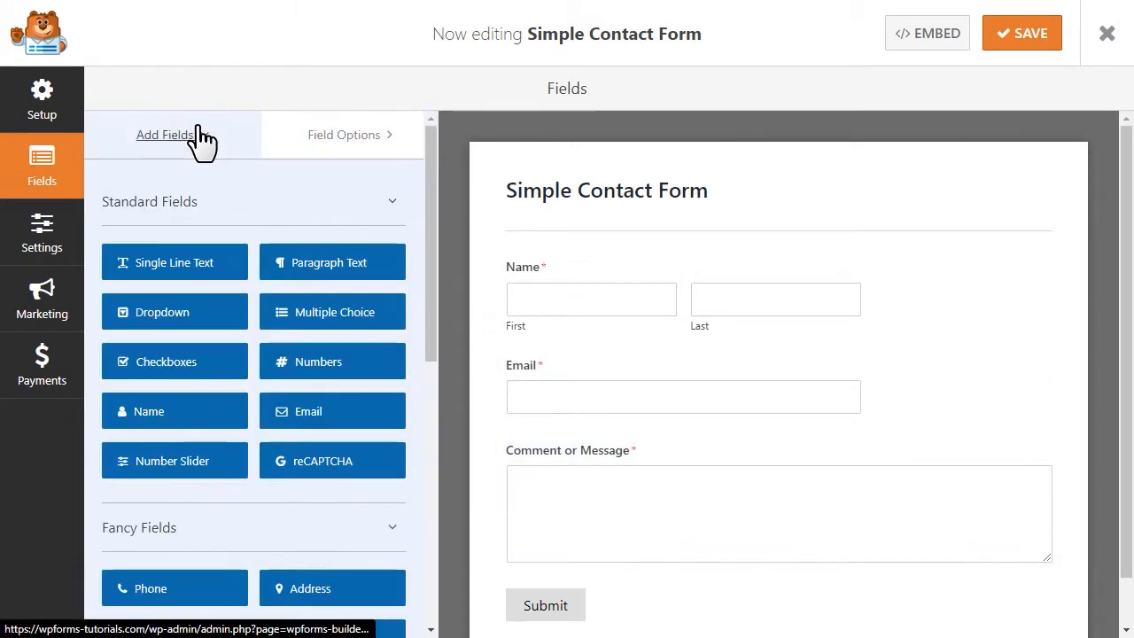
left_click_drag(431, 209, 432, 324)
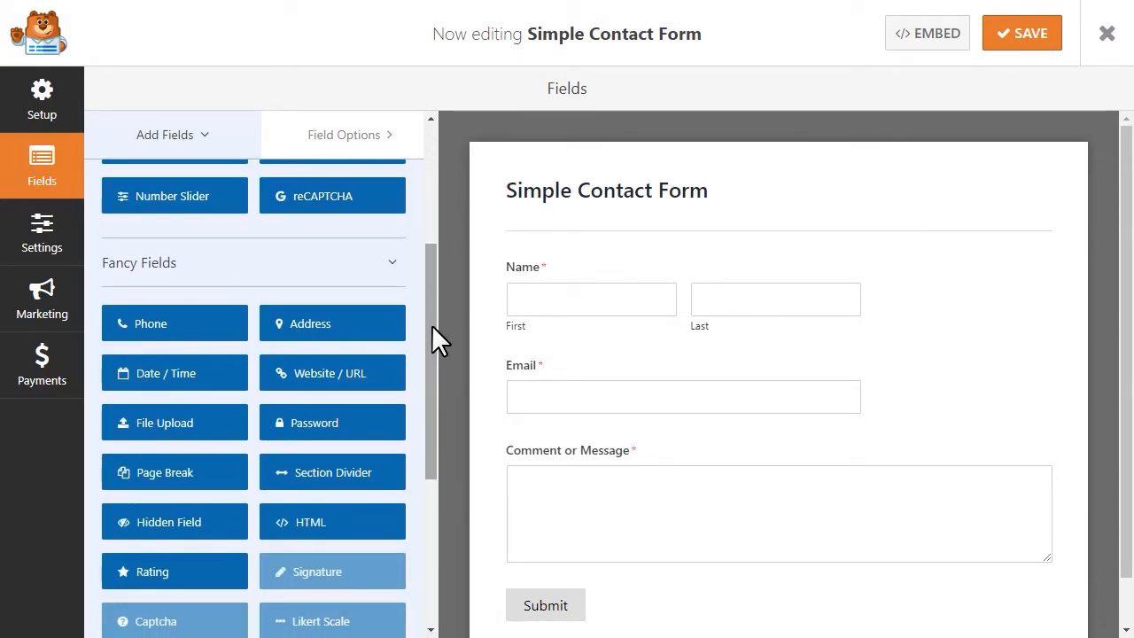
left_click(169, 321)
left_click_drag(274, 330, 587, 461)
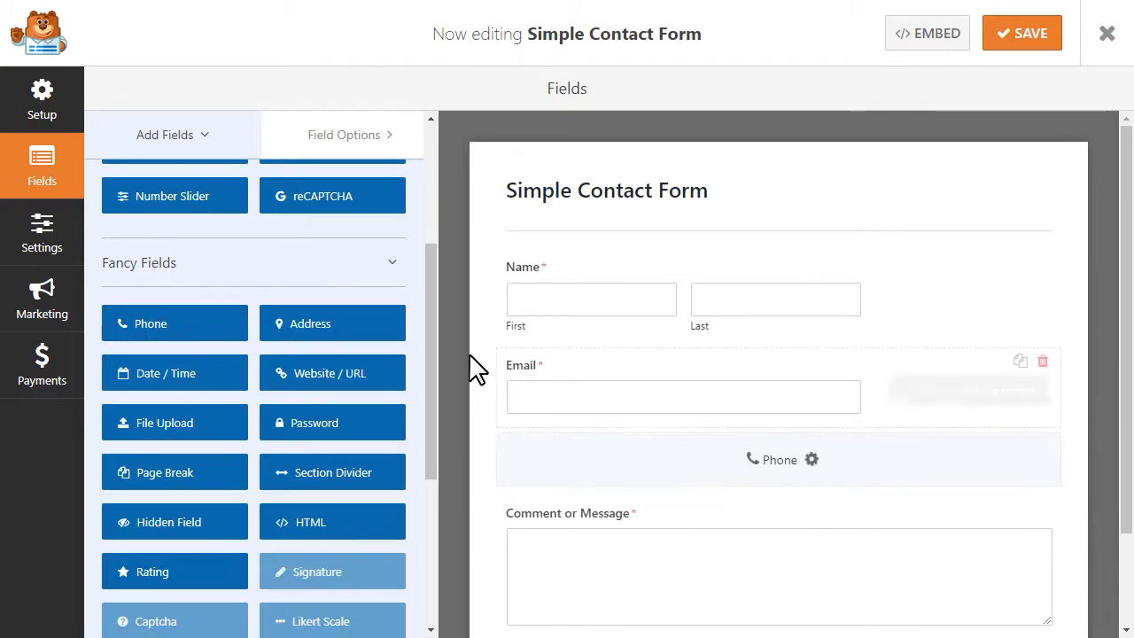
left_click_drag(333, 330, 542, 541)
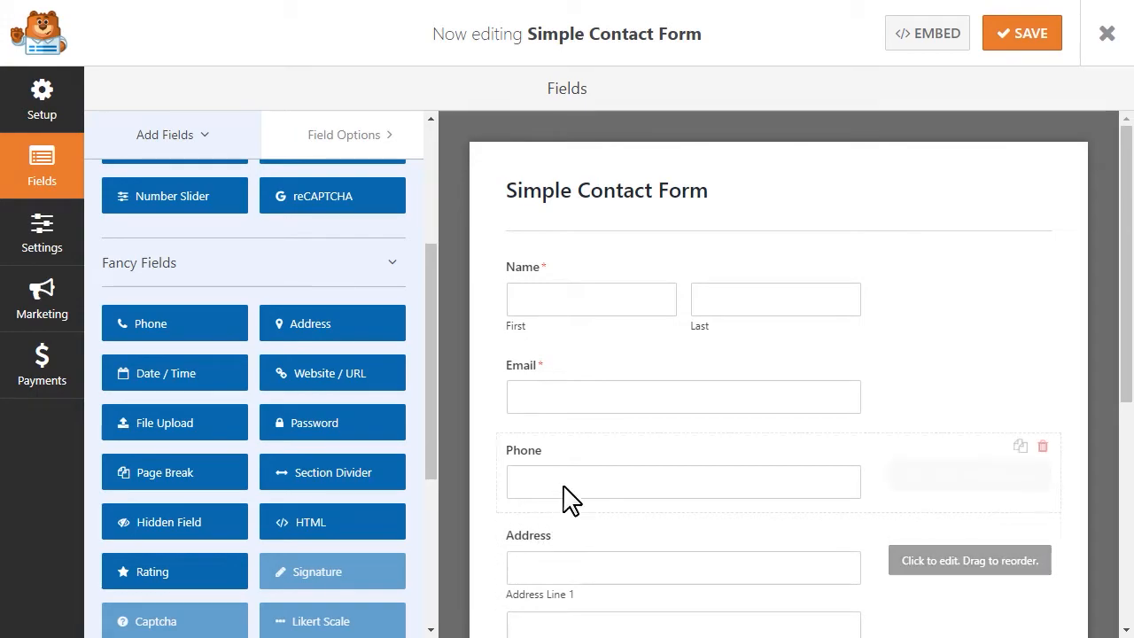
left_click_drag(597, 466, 606, 362)
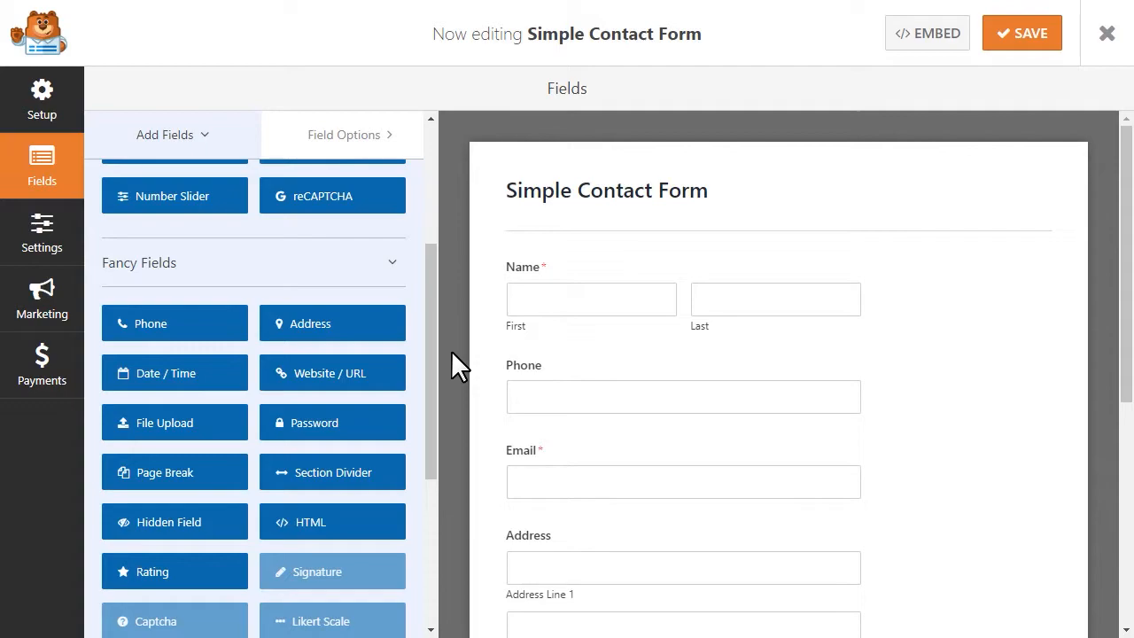
Review the field options of the Name, Phone and Email fields in turn.
left_click(633, 261)
left_click(648, 367)
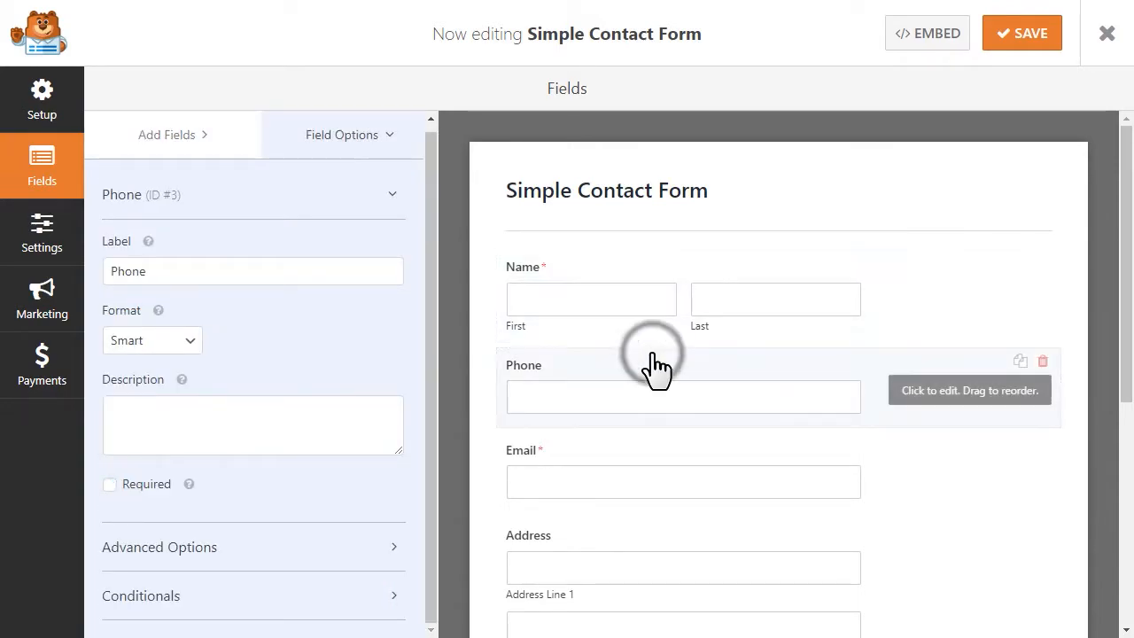
left_click(645, 453)
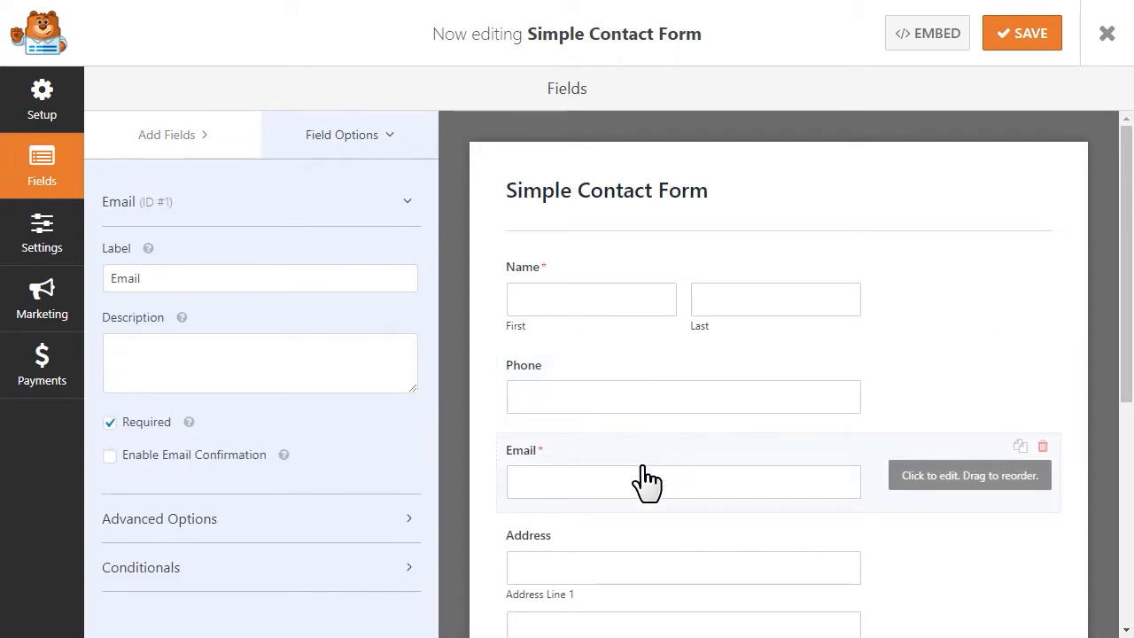
Examine the Address field's Label, Description and Scheme options, leaving the scheme on US.
left_click(633, 542)
left_click(274, 276)
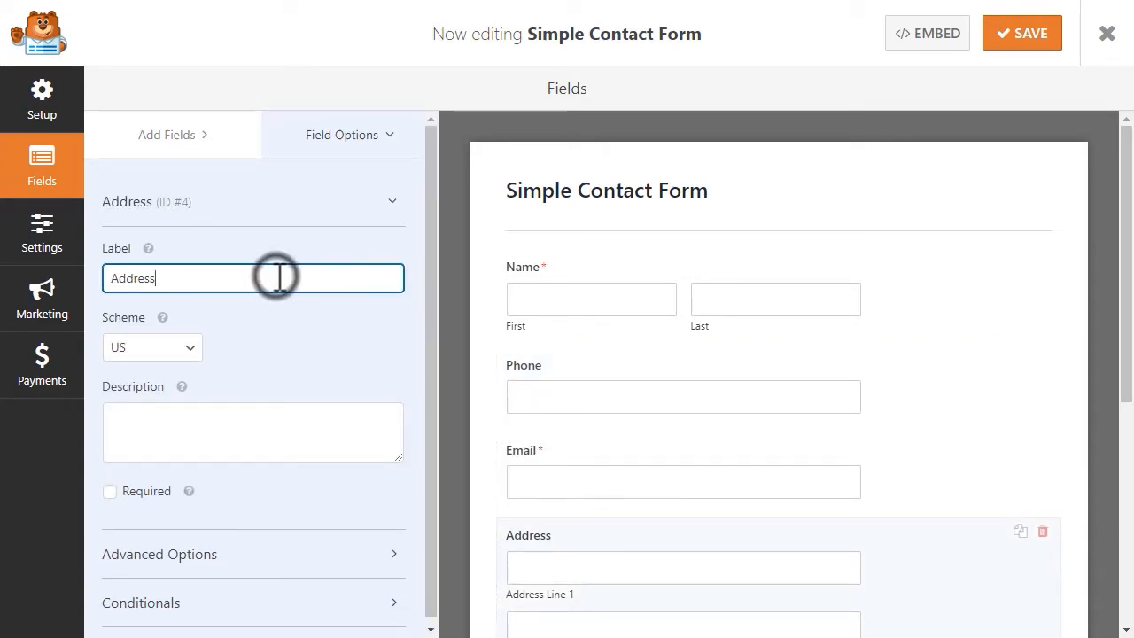
left_click(266, 430)
left_click(181, 348)
left_click(181, 370)
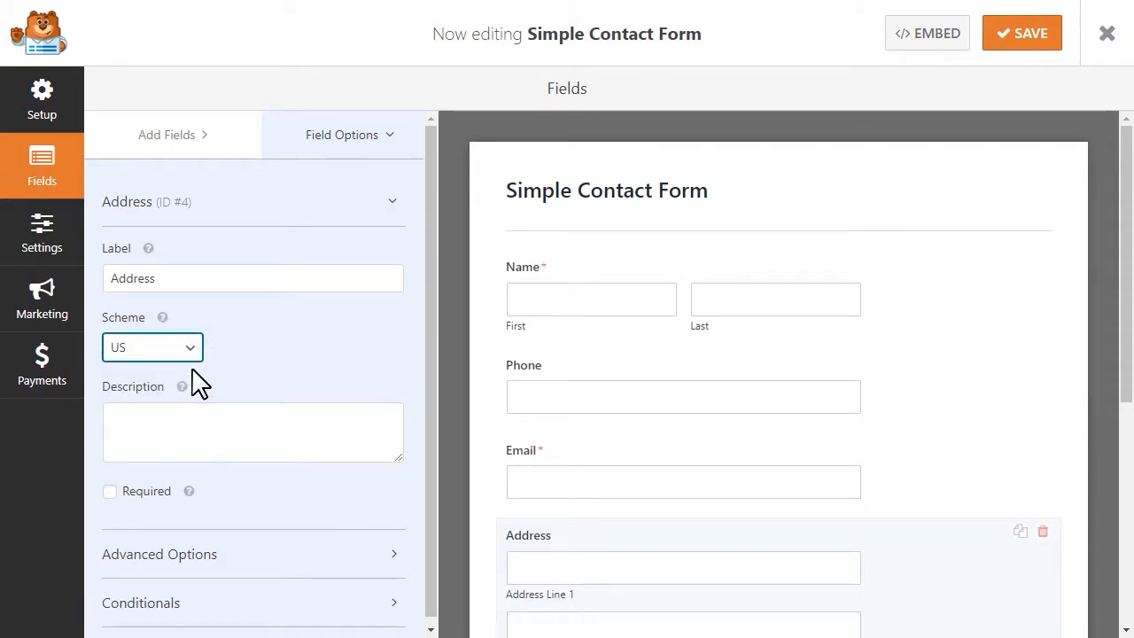
Examine the Address field's advanced options, including placeholders, default values, Hide Label and CSS Classes.
left_click(390, 558)
left_click_drag(429, 309, 430, 511)
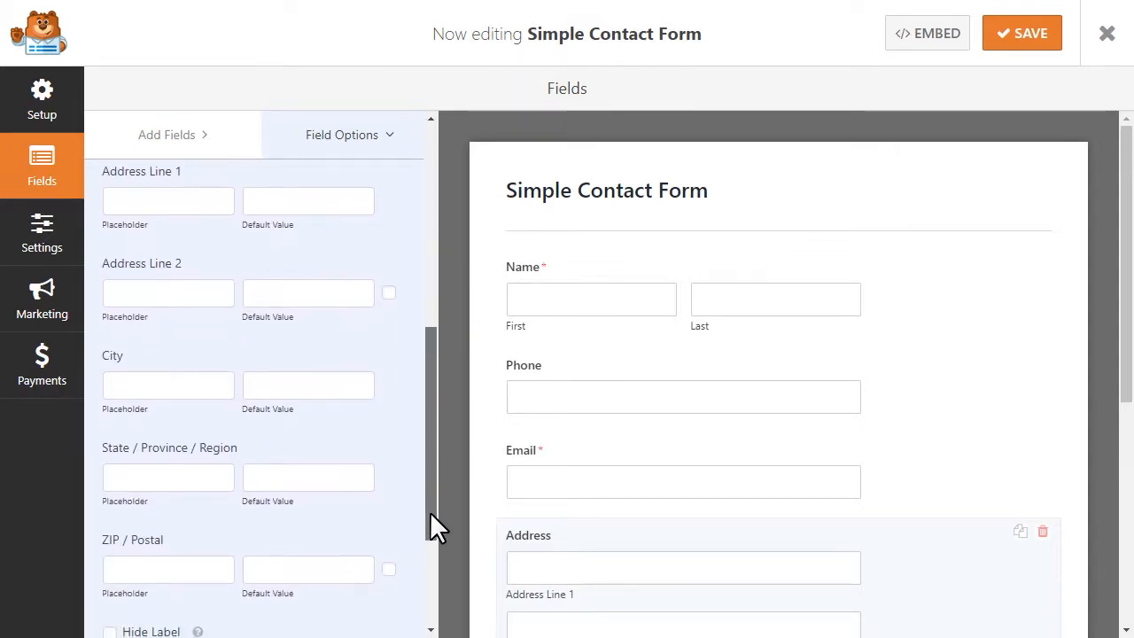
left_click(164, 203)
left_click(276, 204)
left_click_drag(429, 354, 433, 444)
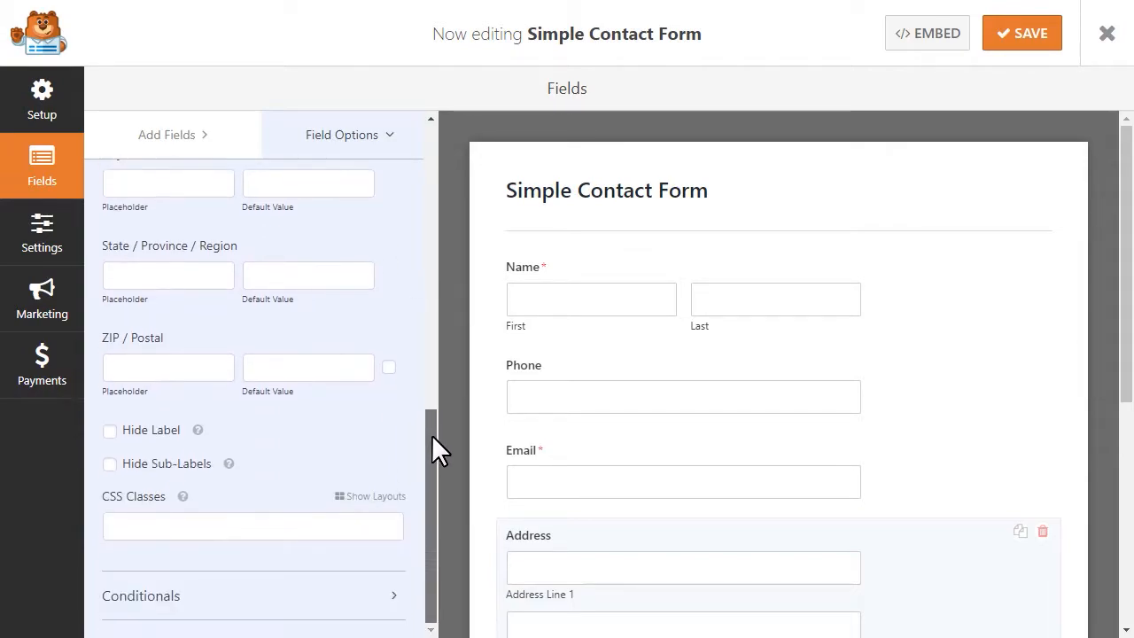
left_click(110, 432)
left_click(110, 432)
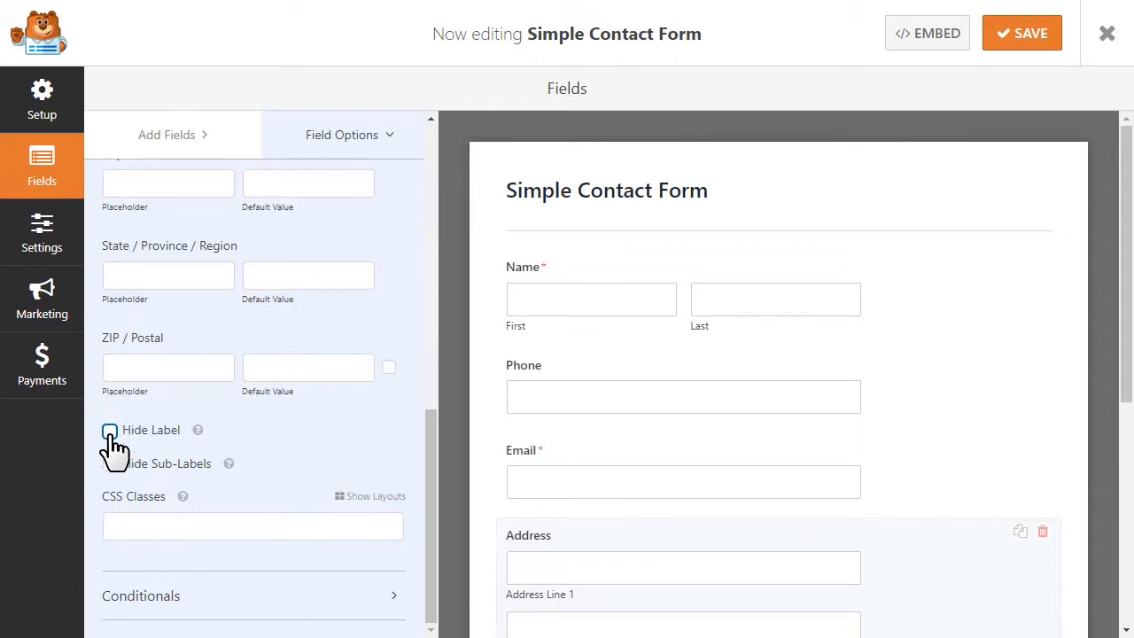
left_click(174, 525)
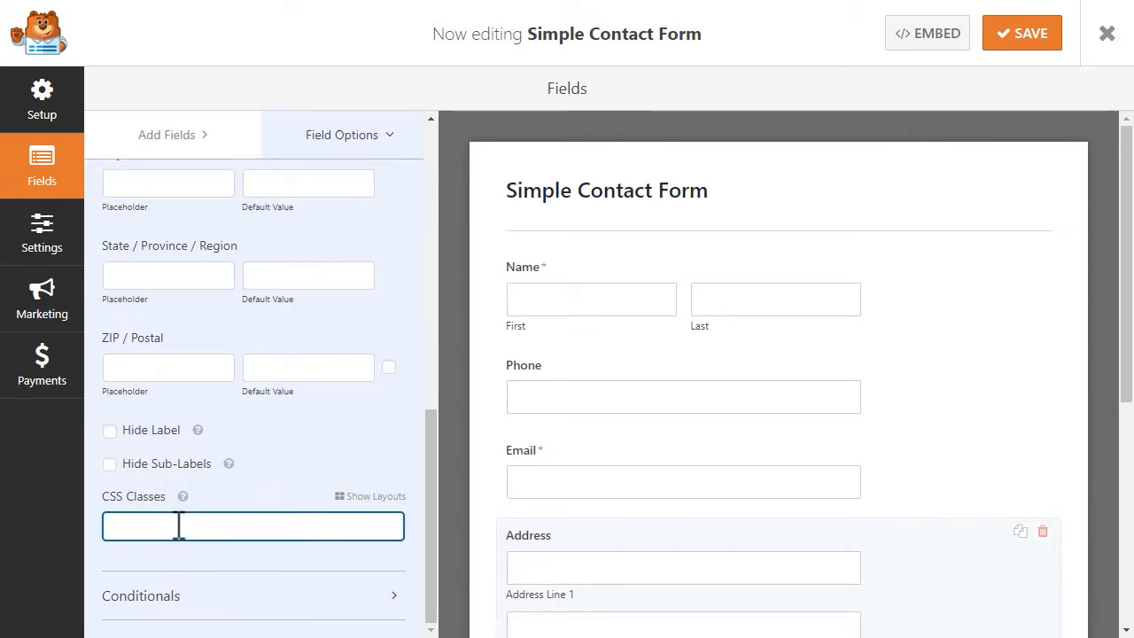
Enable conditional logic for the Address field.
left_click(385, 601)
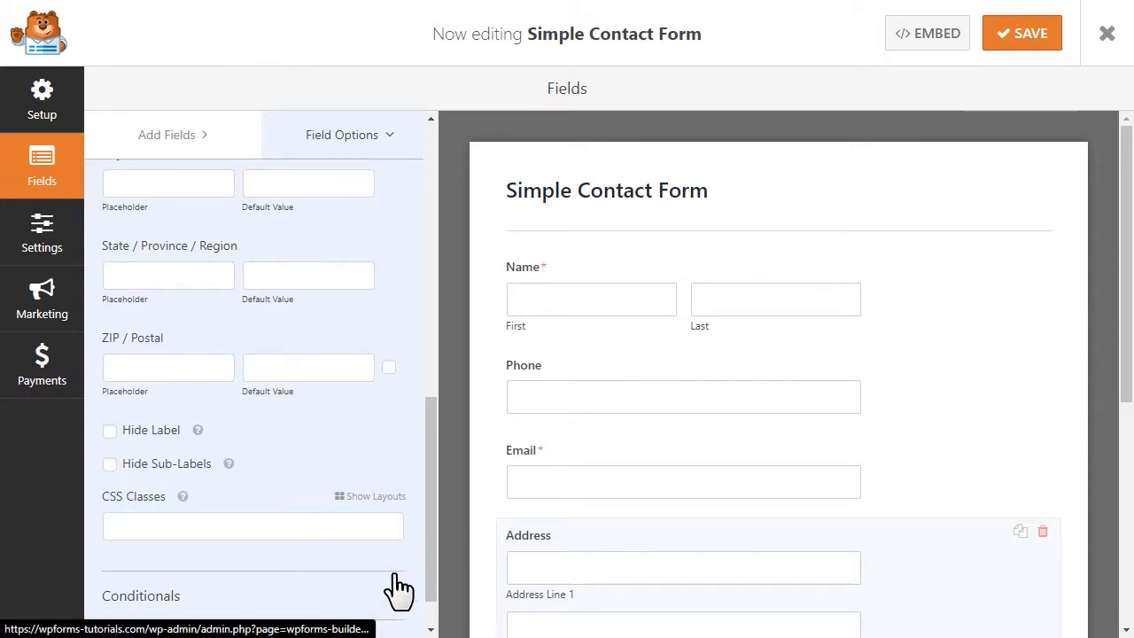
left_click_drag(433, 483, 427, 543)
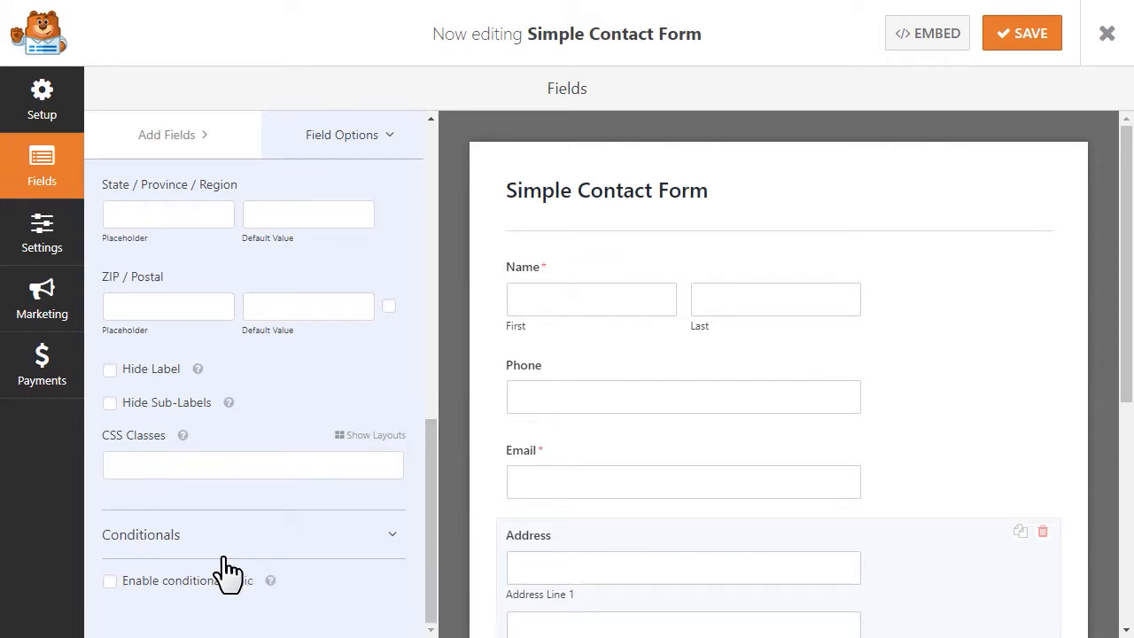
left_click(109, 580)
left_click_drag(428, 447, 431, 531)
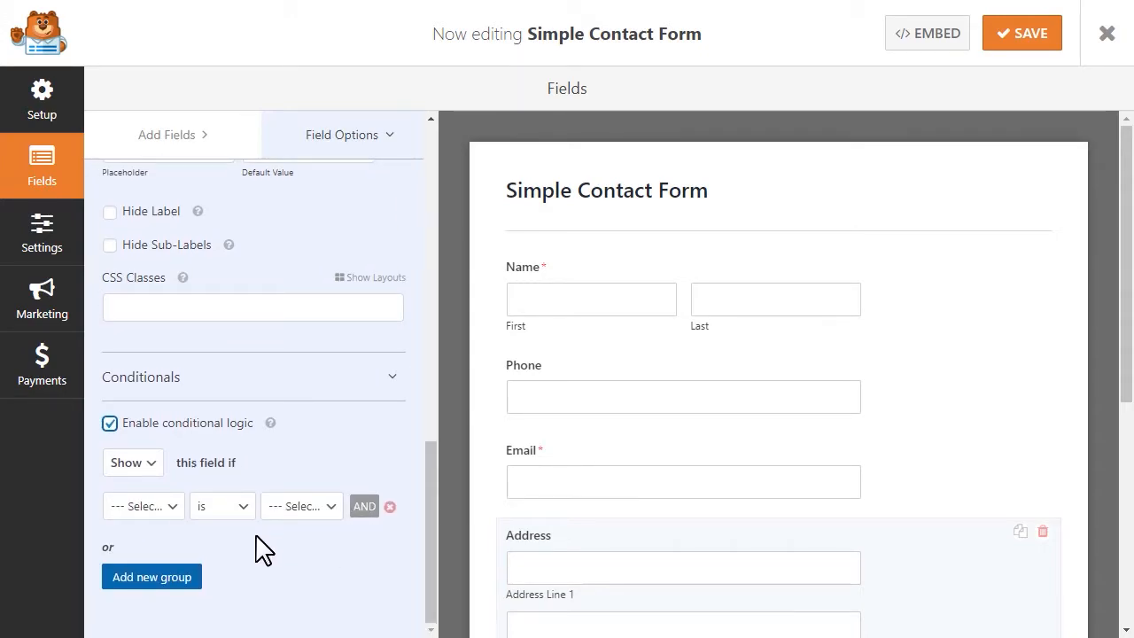
Examine the Address field's conditional rule choices, including the field and value selections and the Show/Hide option, leaving them at their defaults.
left_click(160, 506)
left_click(161, 508)
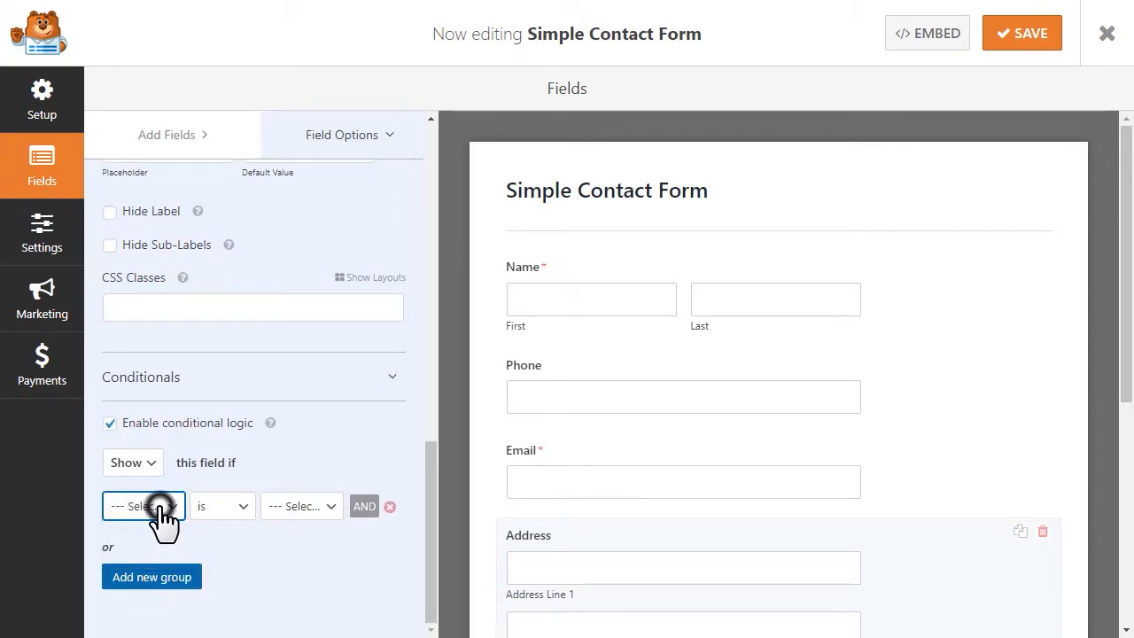
left_click(328, 505)
left_click(329, 505)
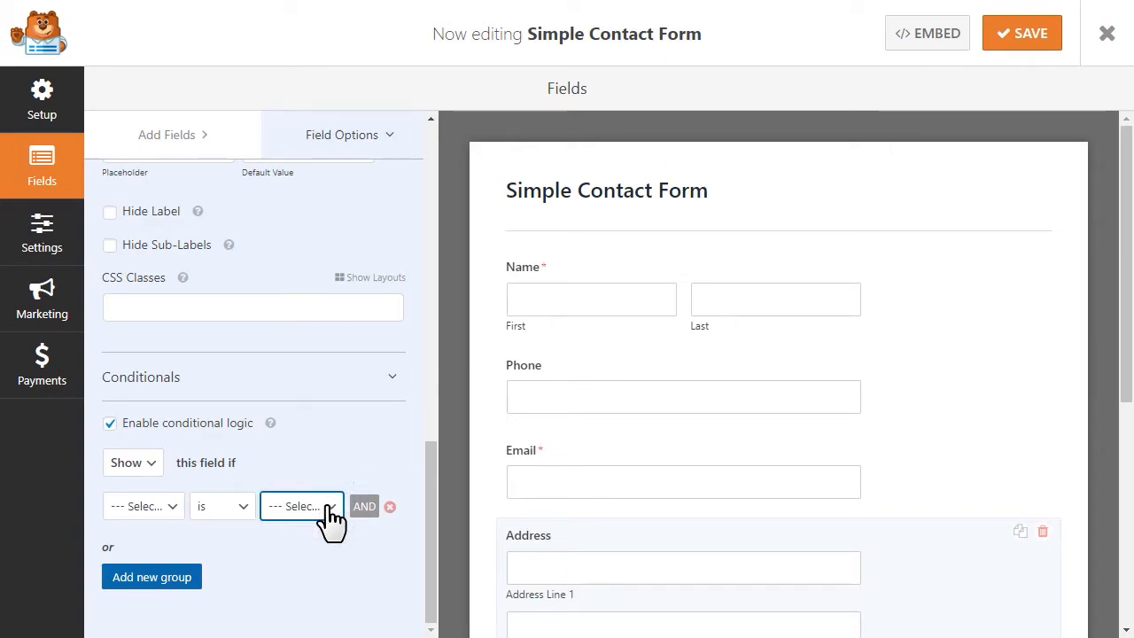
left_click(135, 463)
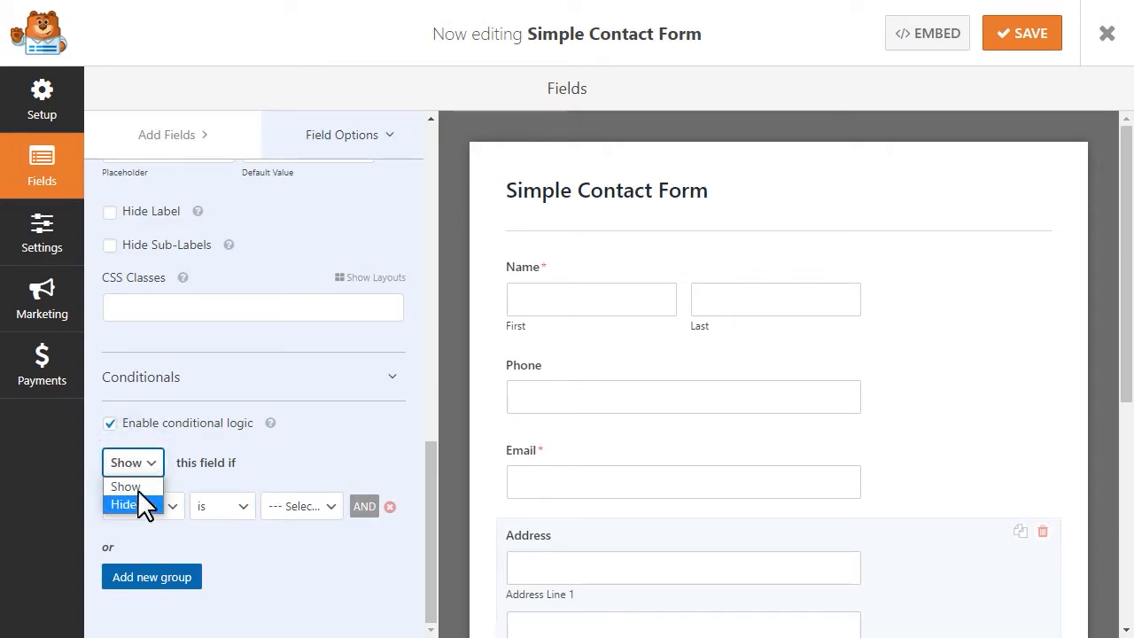
left_click(292, 465)
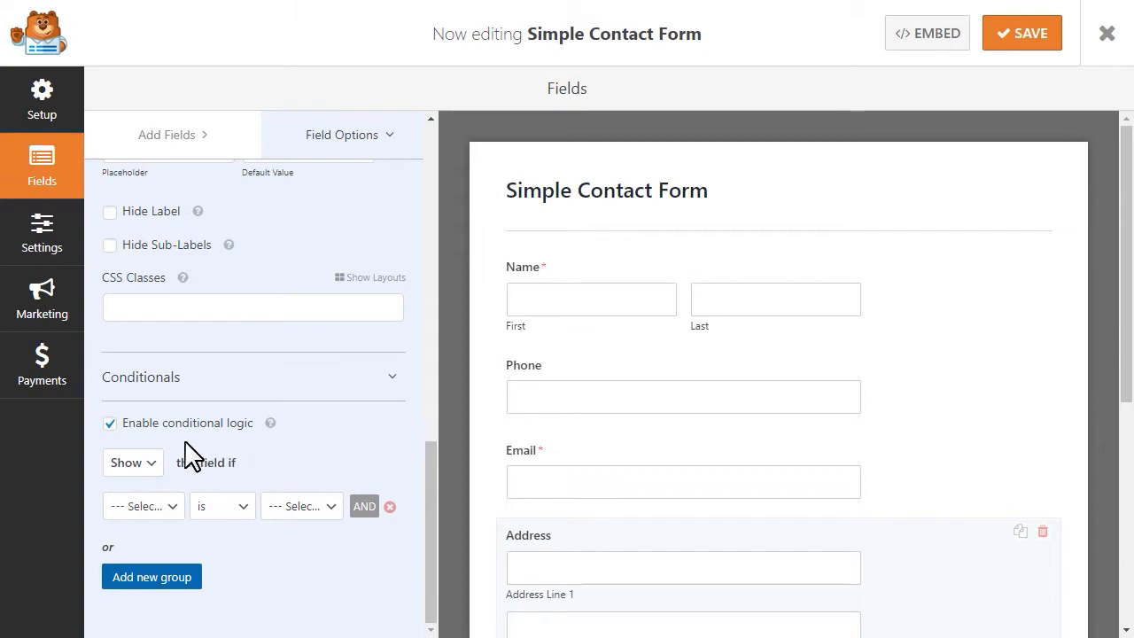
Disable conditional logic for the Address field and confirm removing its rules.
left_click(110, 423)
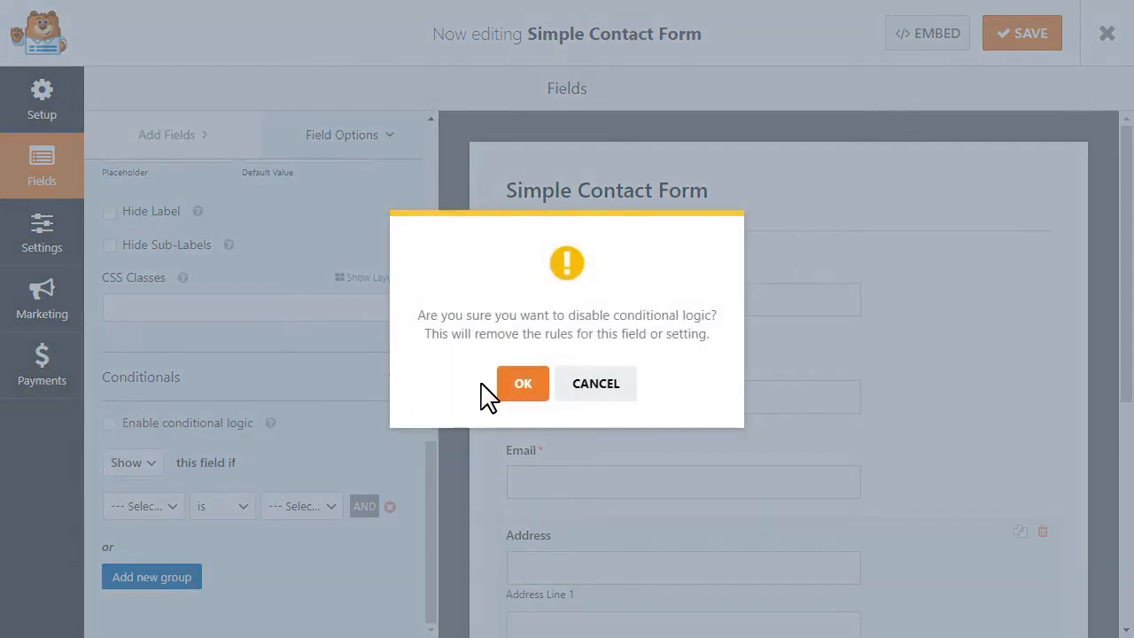
left_click(521, 387)
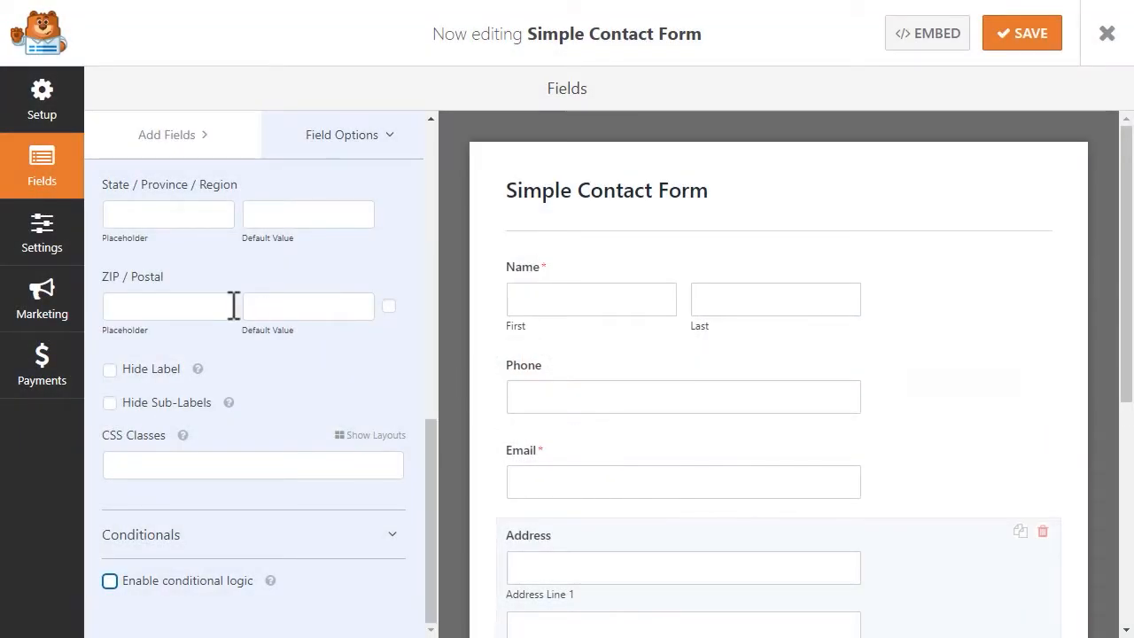
Examine the form's General settings, including Form Name, Form Description, Form CSS Class and the submit button's text, processing text and CSS class.
left_click(46, 246)
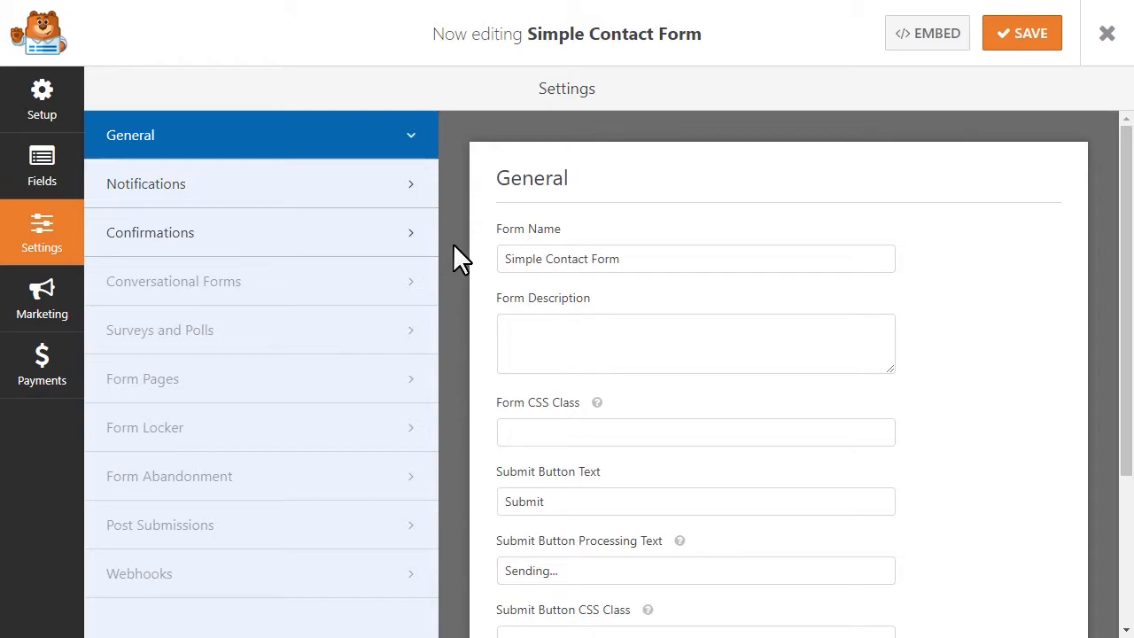
left_click(650, 260)
left_click(644, 332)
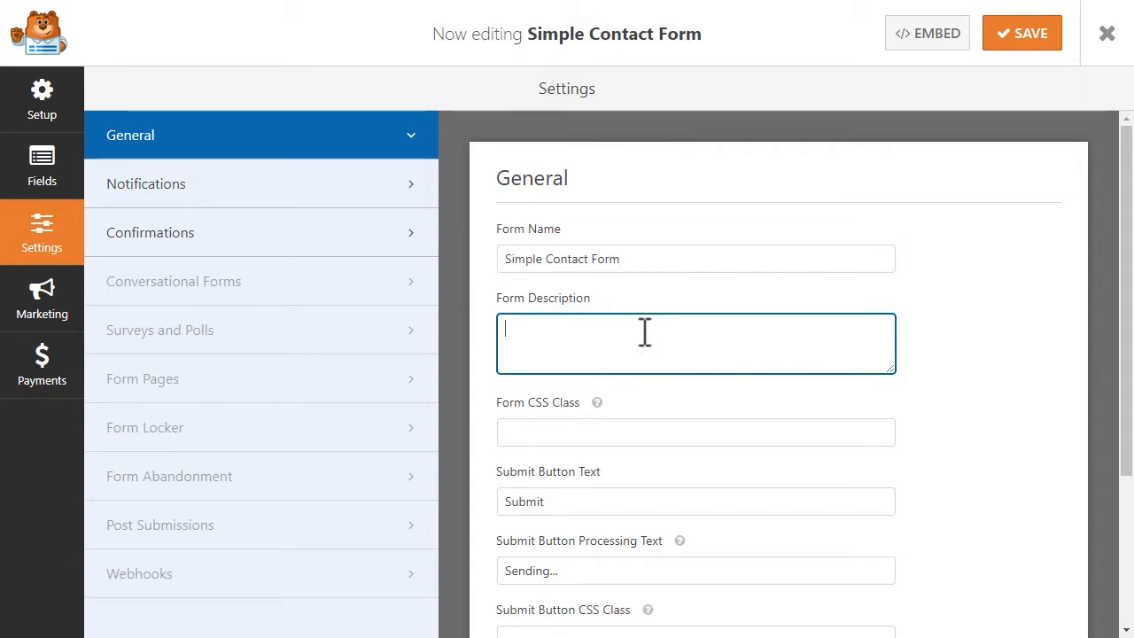
left_click(648, 432)
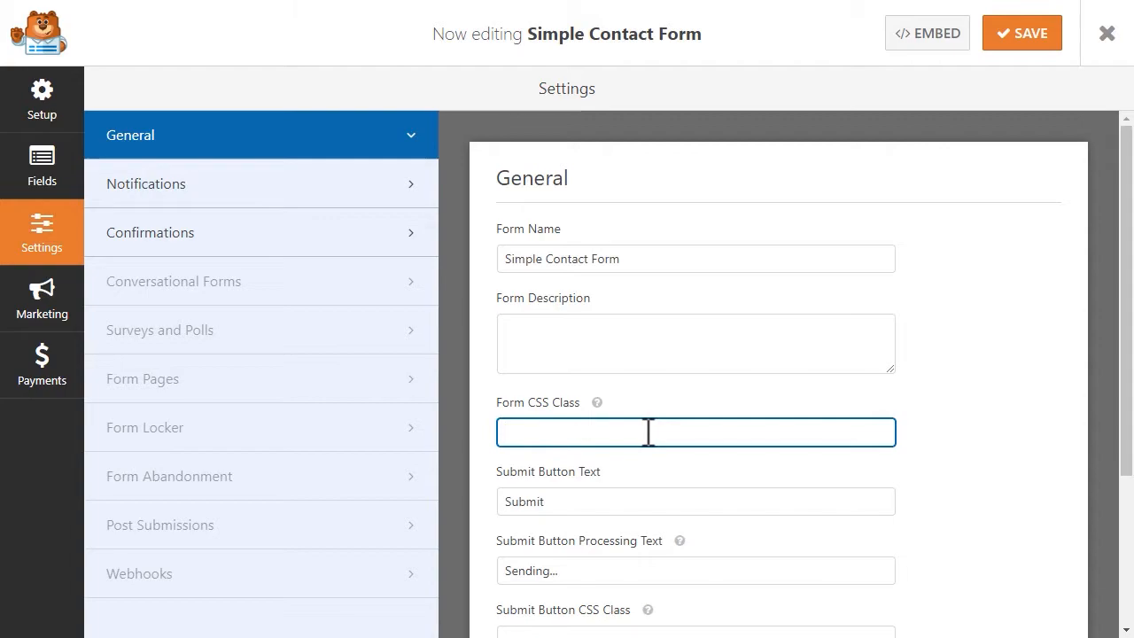
left_click(685, 502)
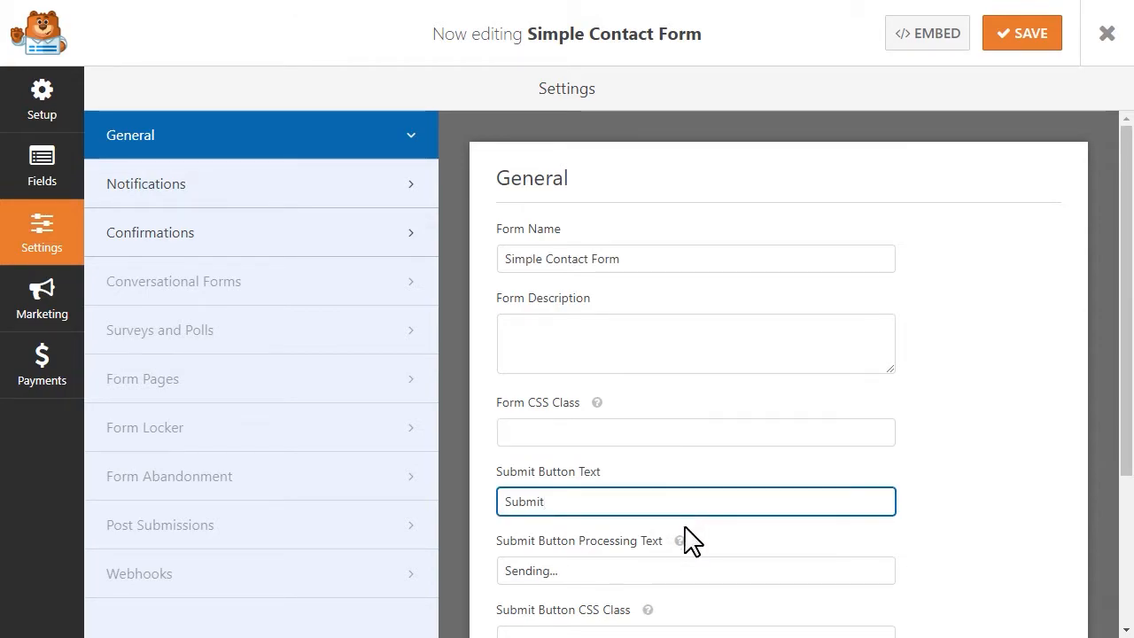
left_click(688, 570)
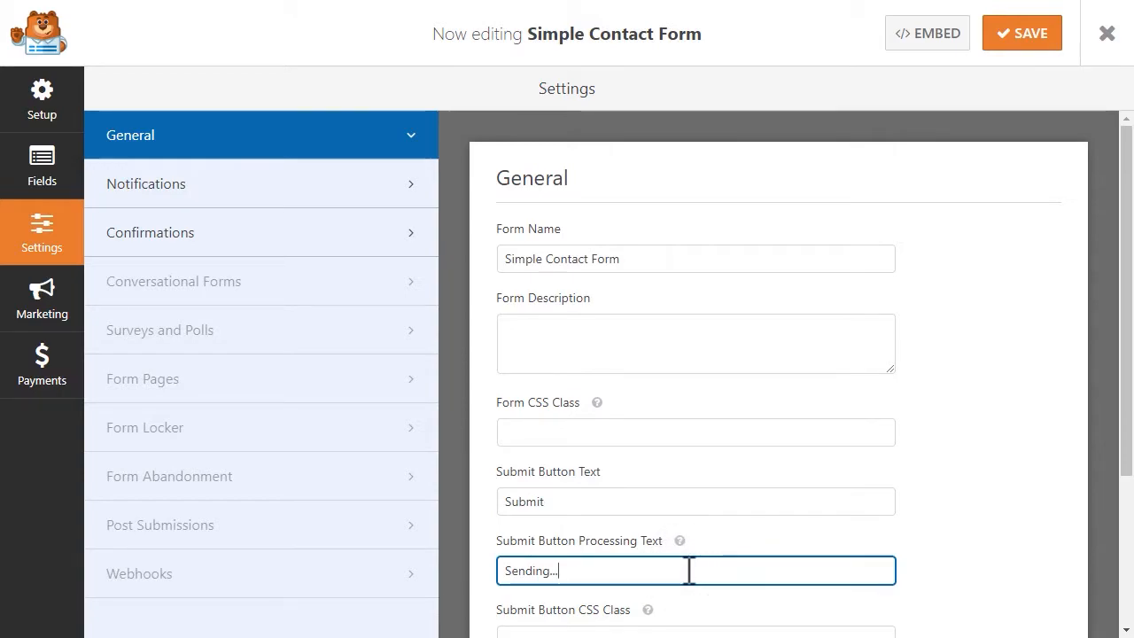
scroll(688, 570, "down", 3)
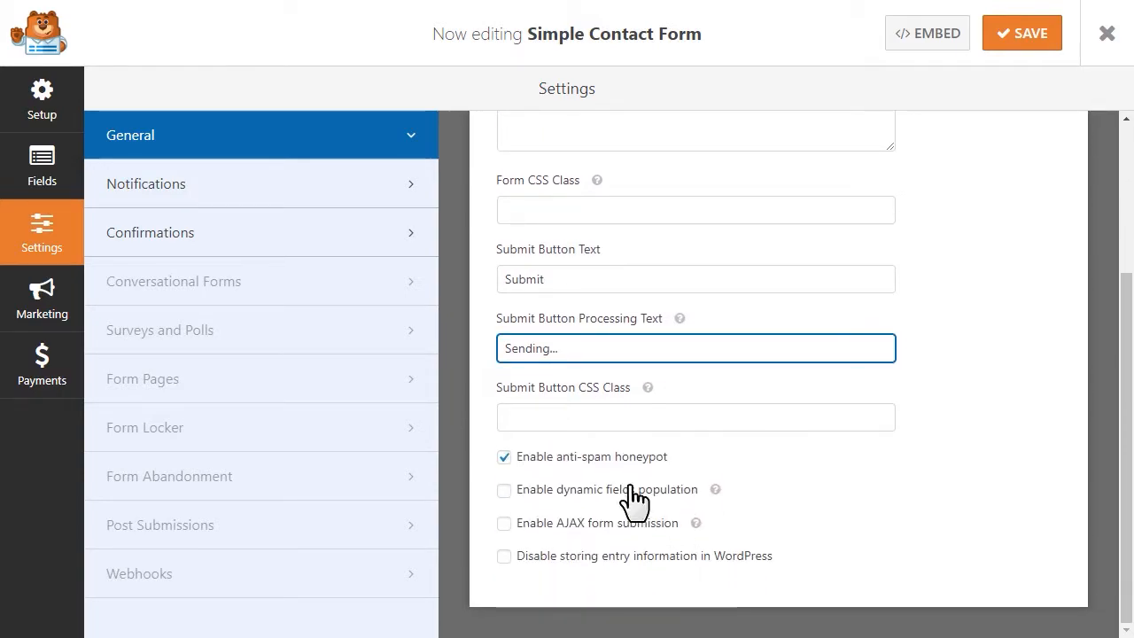
left_click(603, 417)
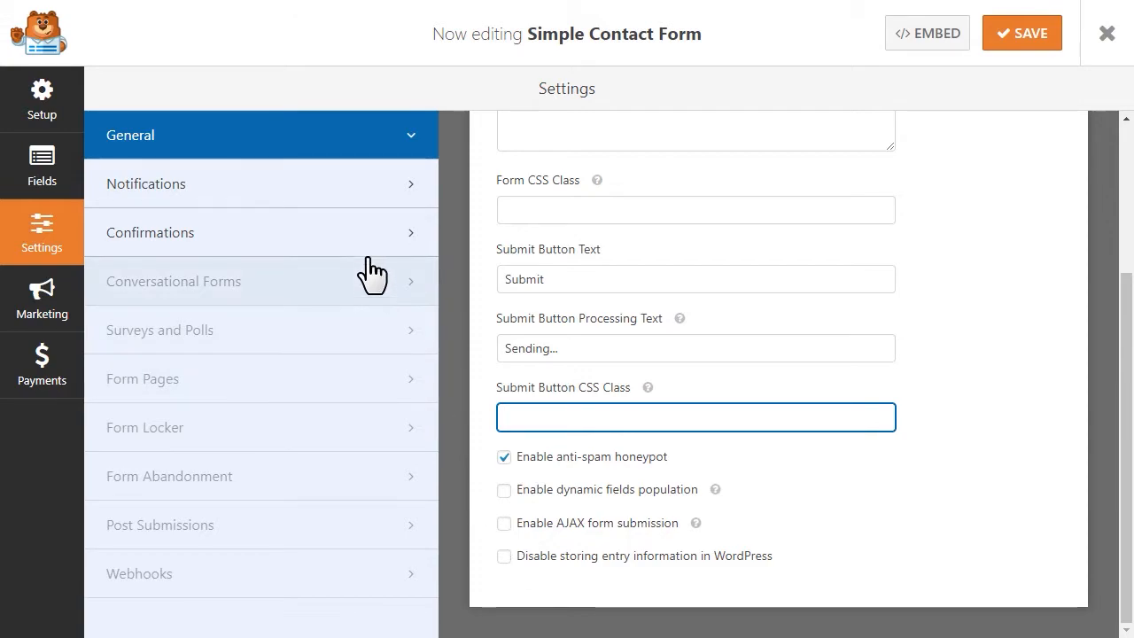
In the form's Notifications settings, add a second recipient e-mail after {admin_email} in the default notification's Send To Email Address, separated by a comma.
left_click(328, 185)
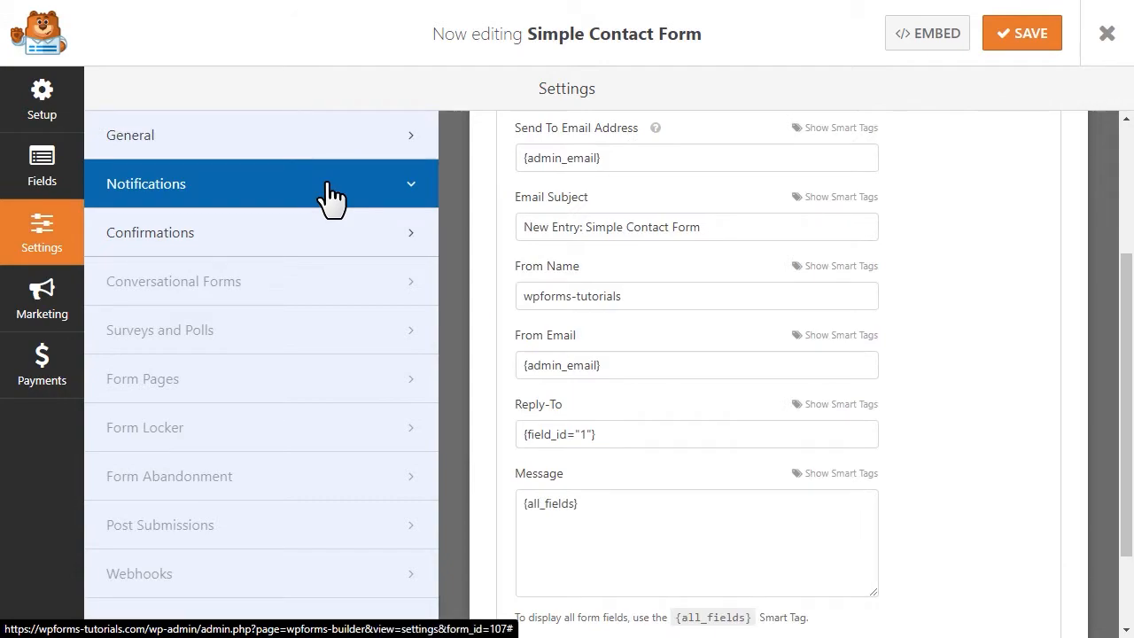
scroll(486, 276, "up", 3)
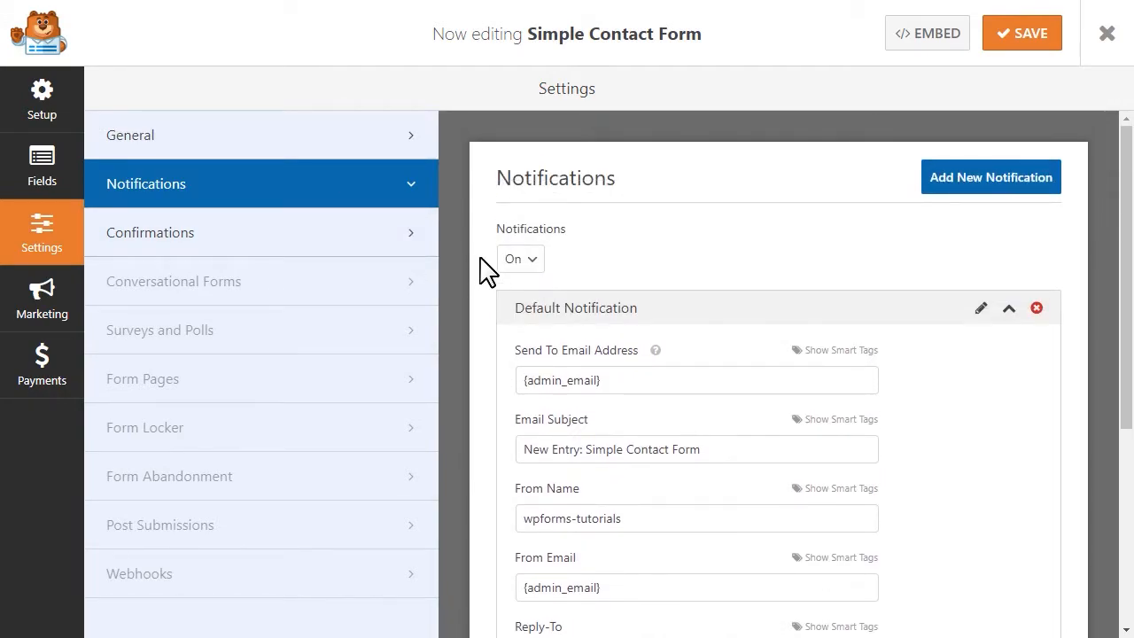
left_click(625, 379)
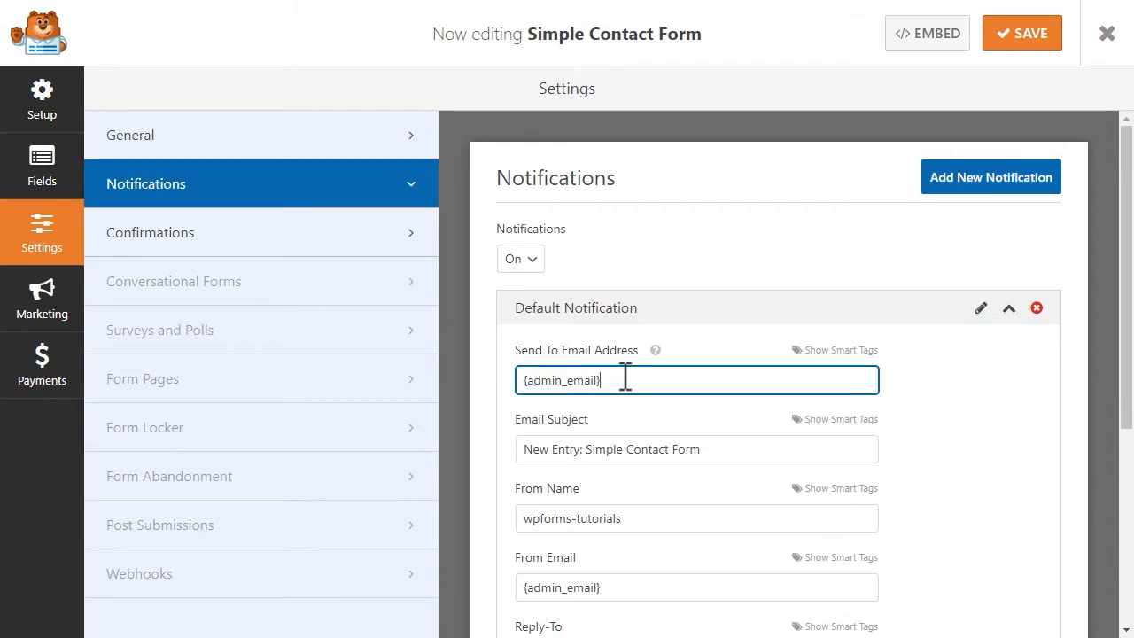
type("email@email@em")
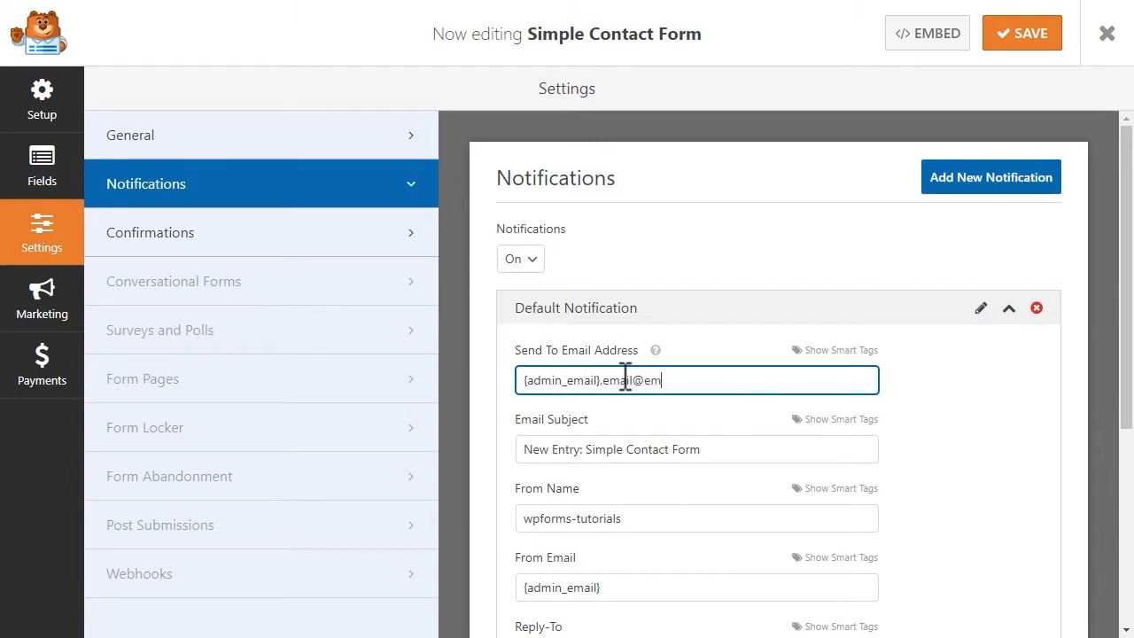
type(".com")
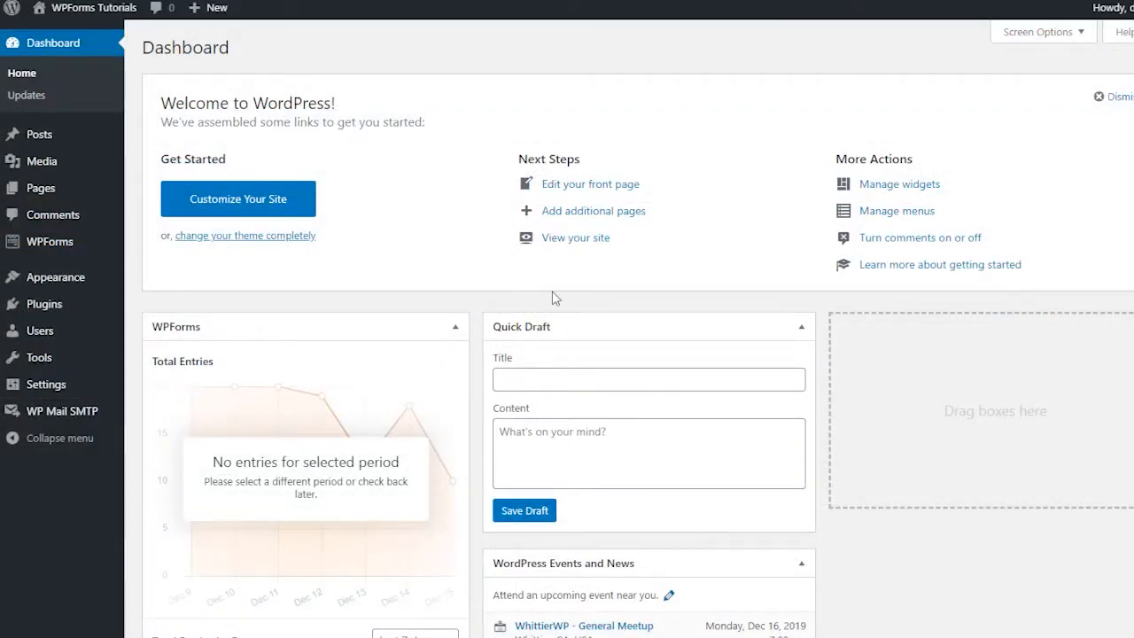
Open the site's General settings from the WordPress dashboard.
mouse_move(78, 403)
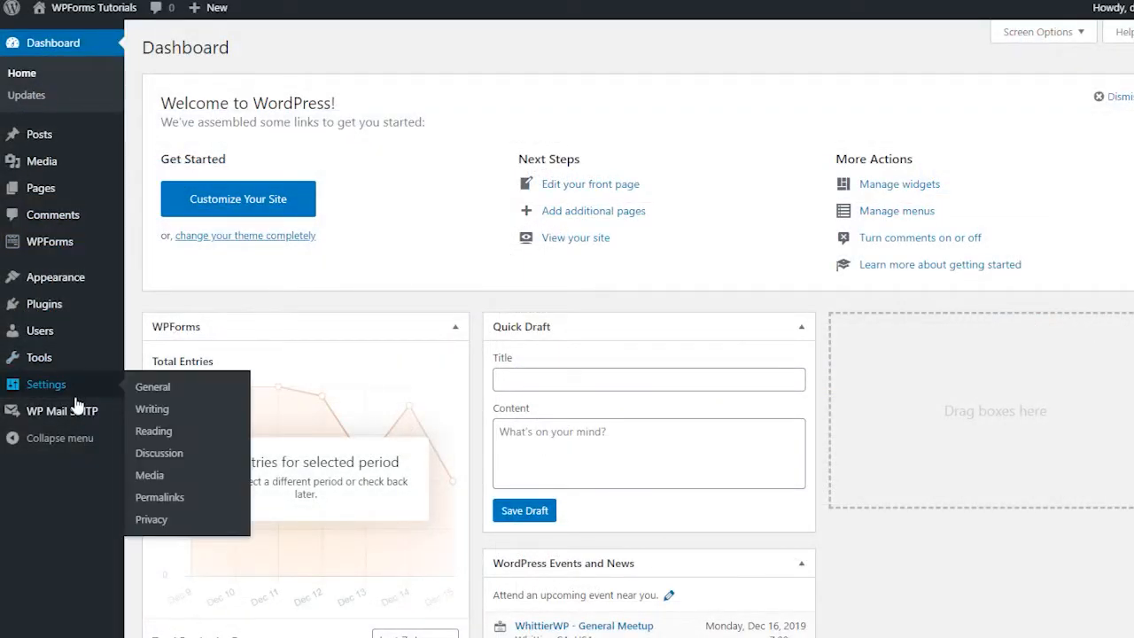
left_click(153, 387)
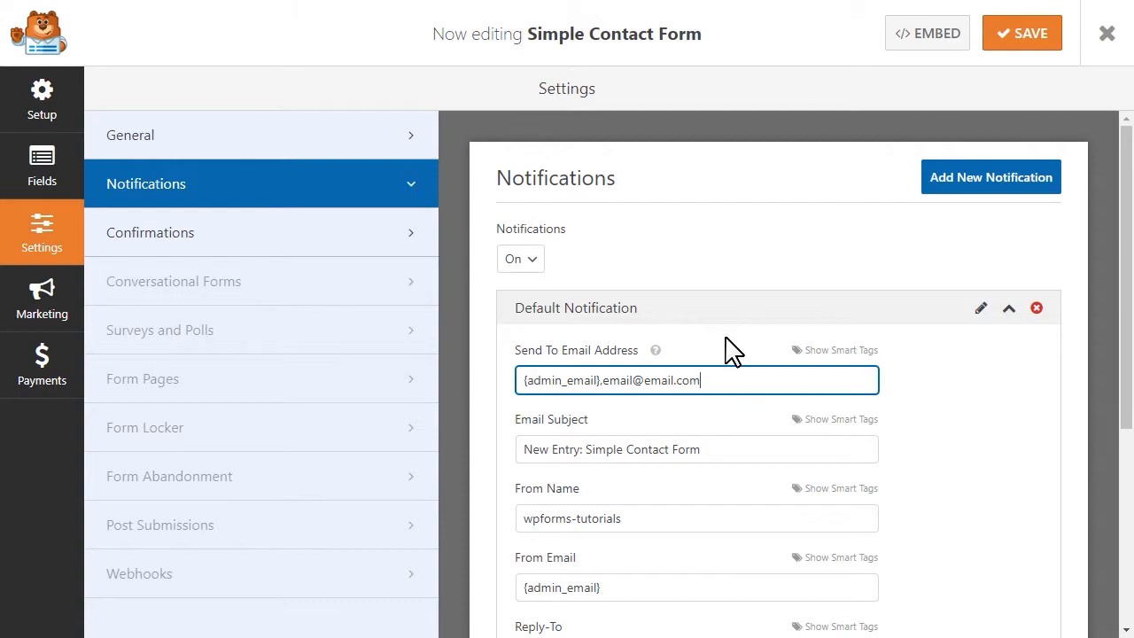
Examine the default notification's Email Subject, From Name, From Email and Reply-To settings.
left_click(729, 456)
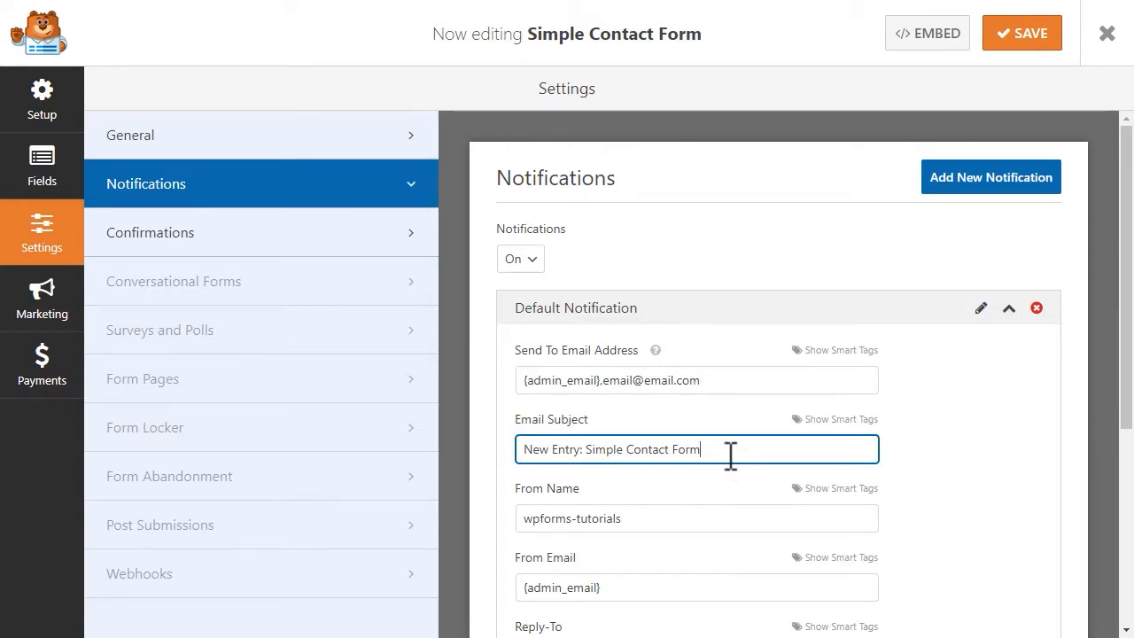
left_click(698, 518)
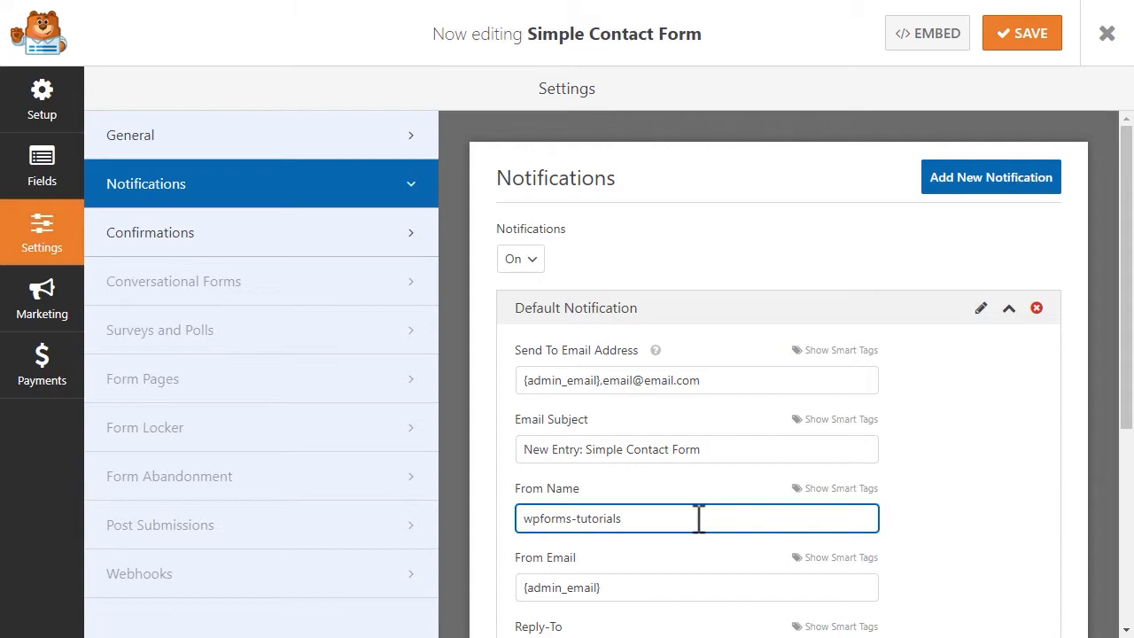
scroll(698, 518, "down", 3)
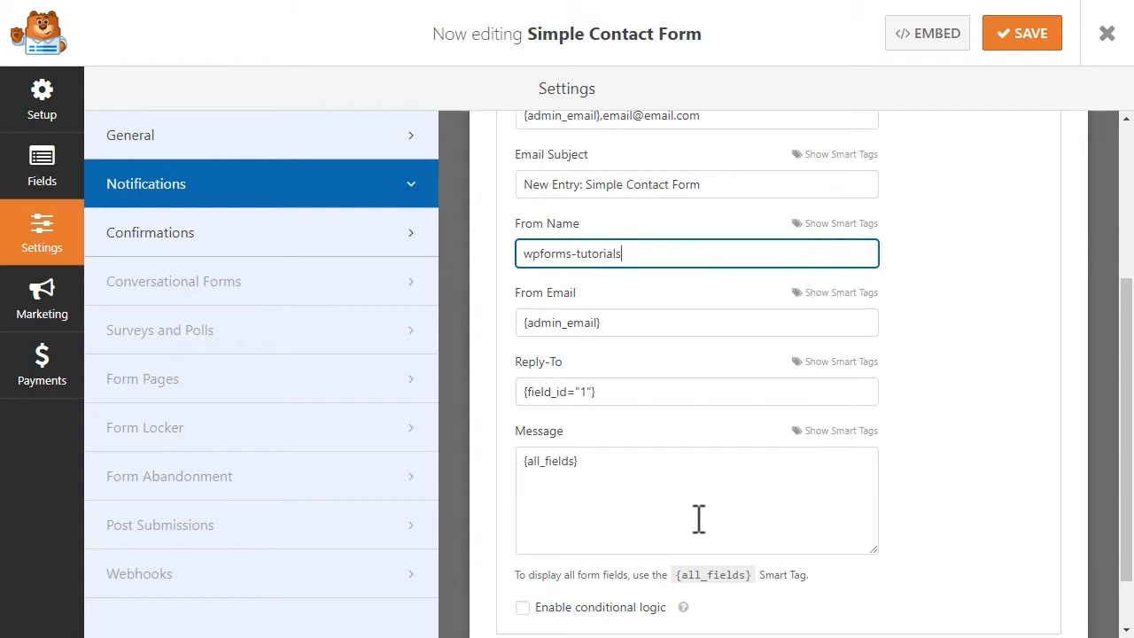
left_click(636, 321)
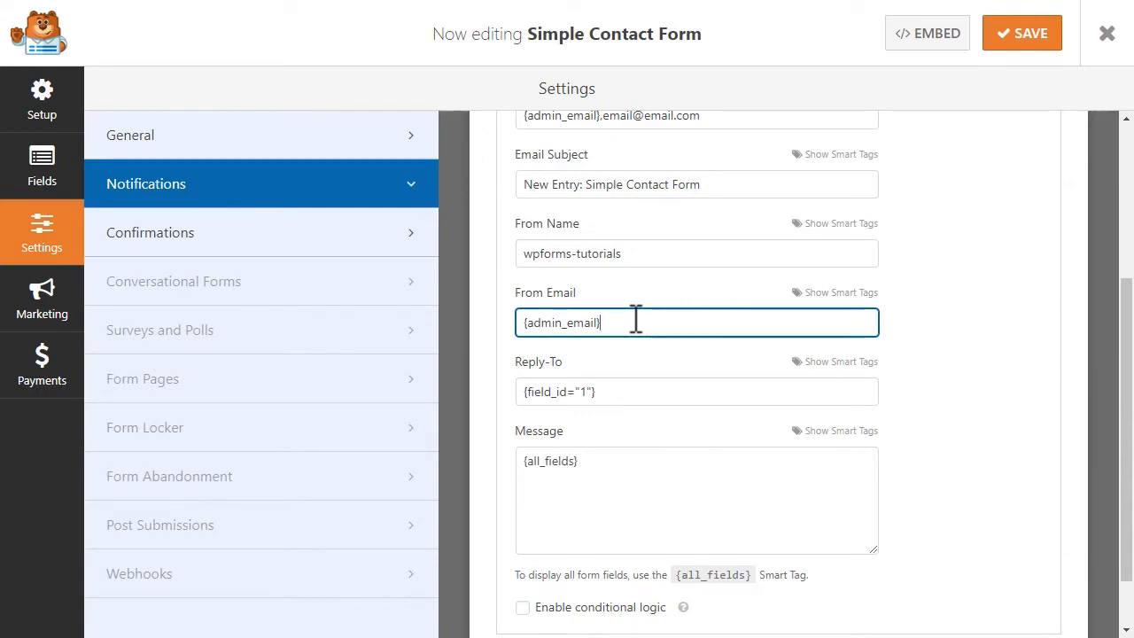
left_click(642, 391)
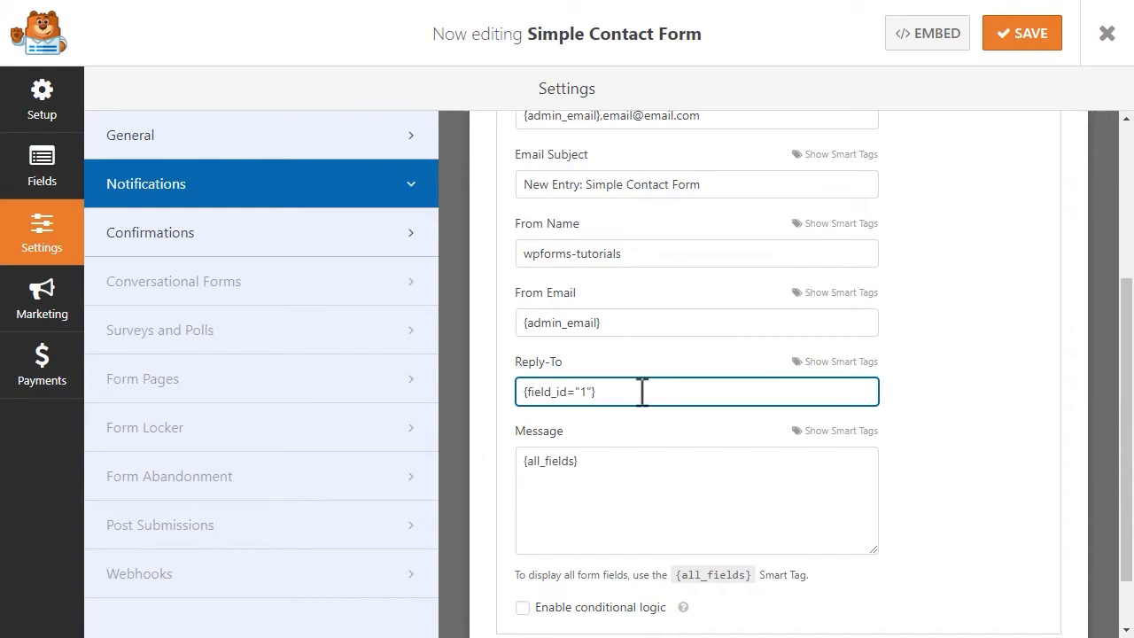
Add the line "Thank you for contacting us!" and a blank line above {all_fields} in the default notification's Message.
left_click(615, 461)
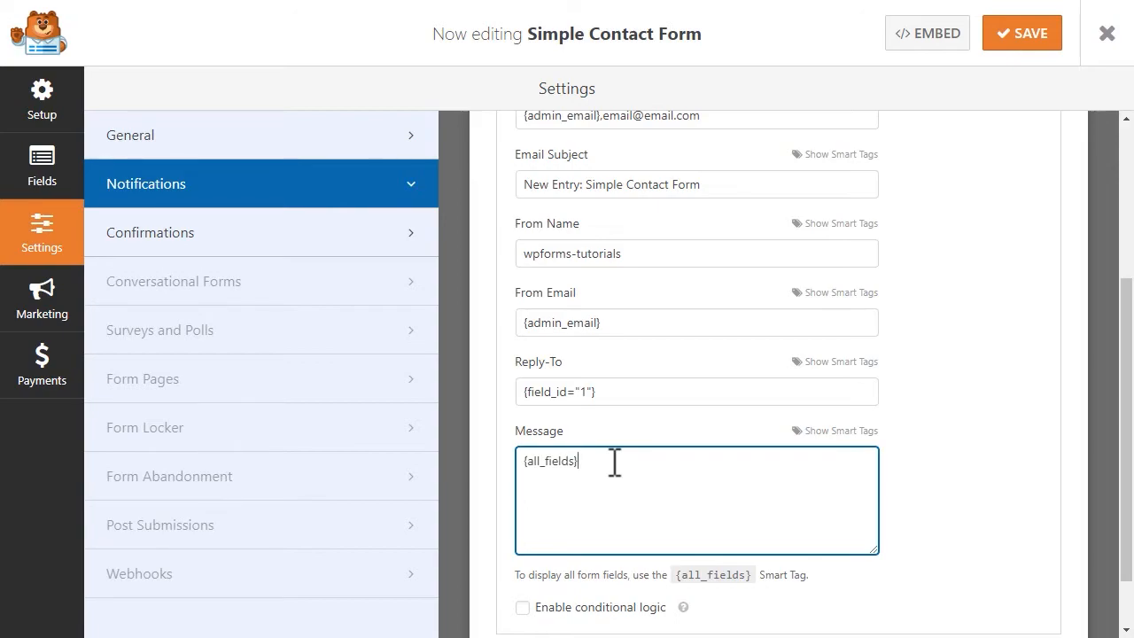
left_click(521, 461)
key("Return")
key("Return")
left_click(536, 456)
type("Thank you for")
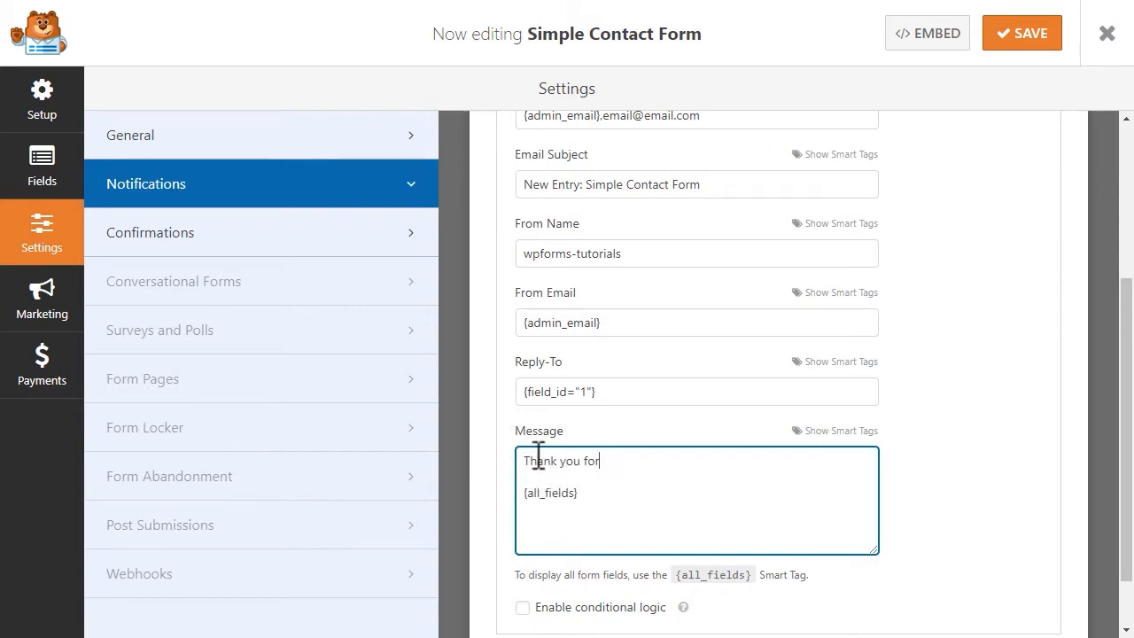
type(" contacting us!")
scroll(532, 456, "down", 1)
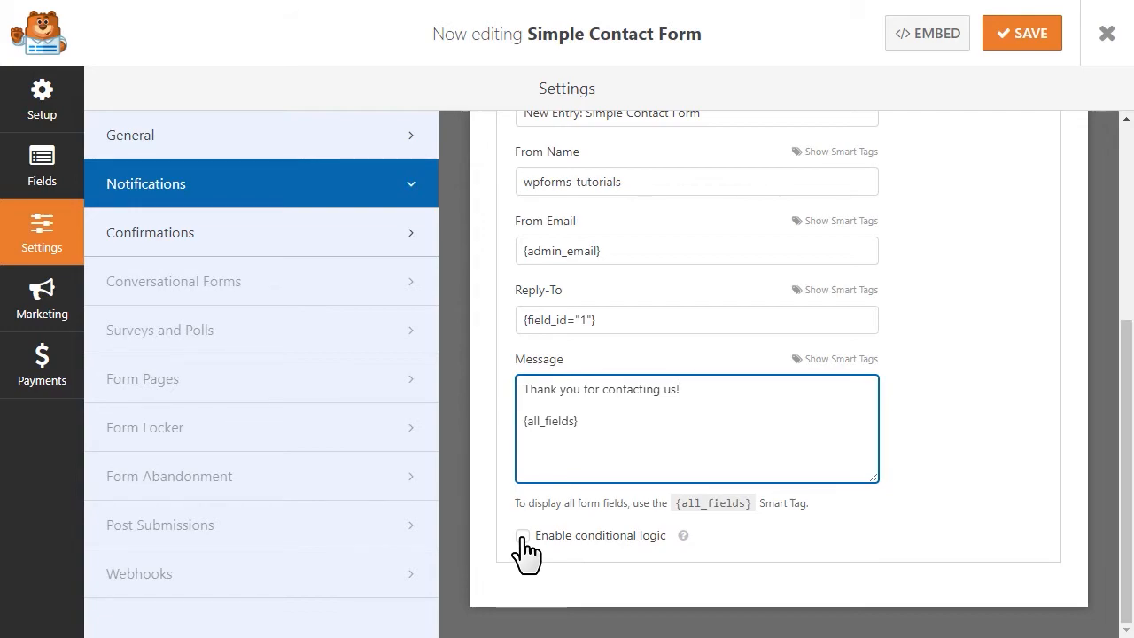
In the Confirmations settings, set the default confirmation's type to Show Page and look through the selectable confirmation pages.
left_click(393, 231)
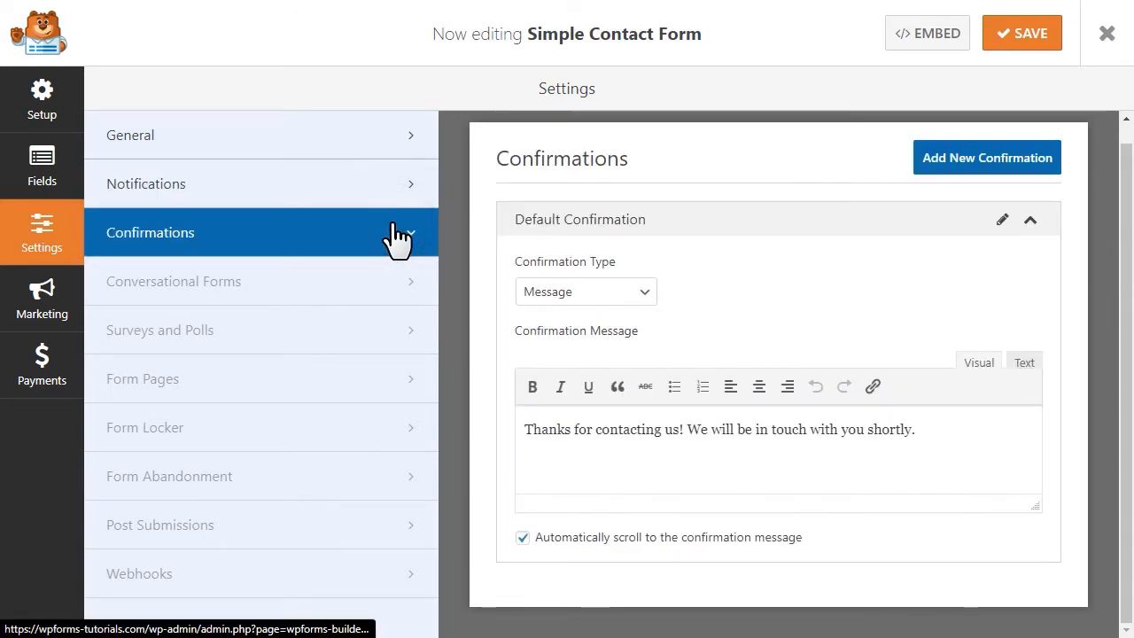
left_click(649, 295)
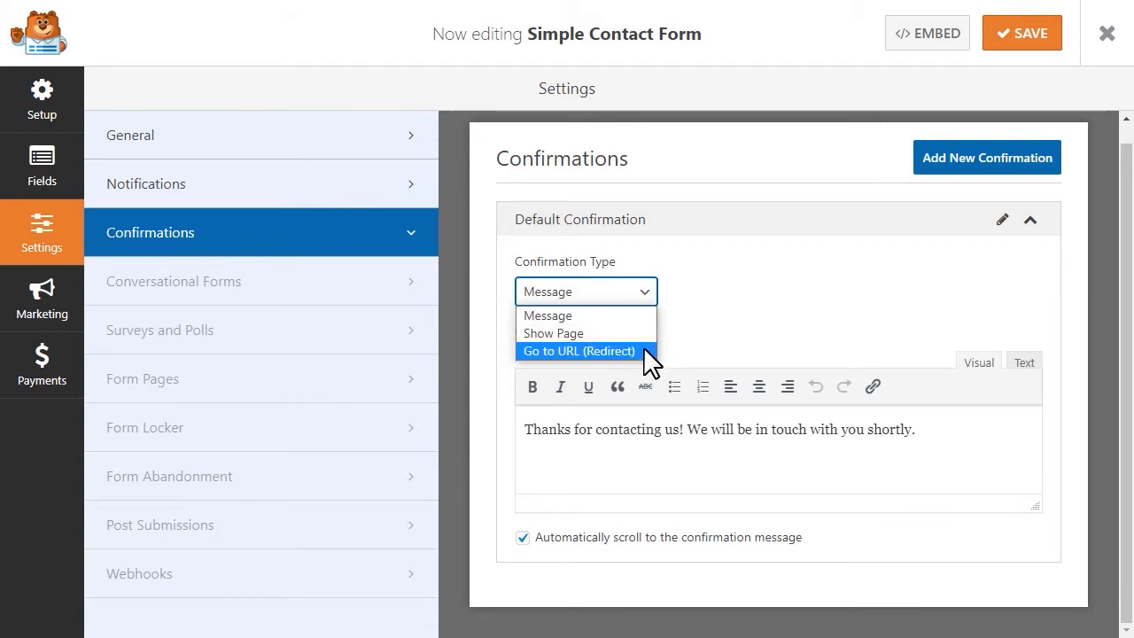
left_click(643, 331)
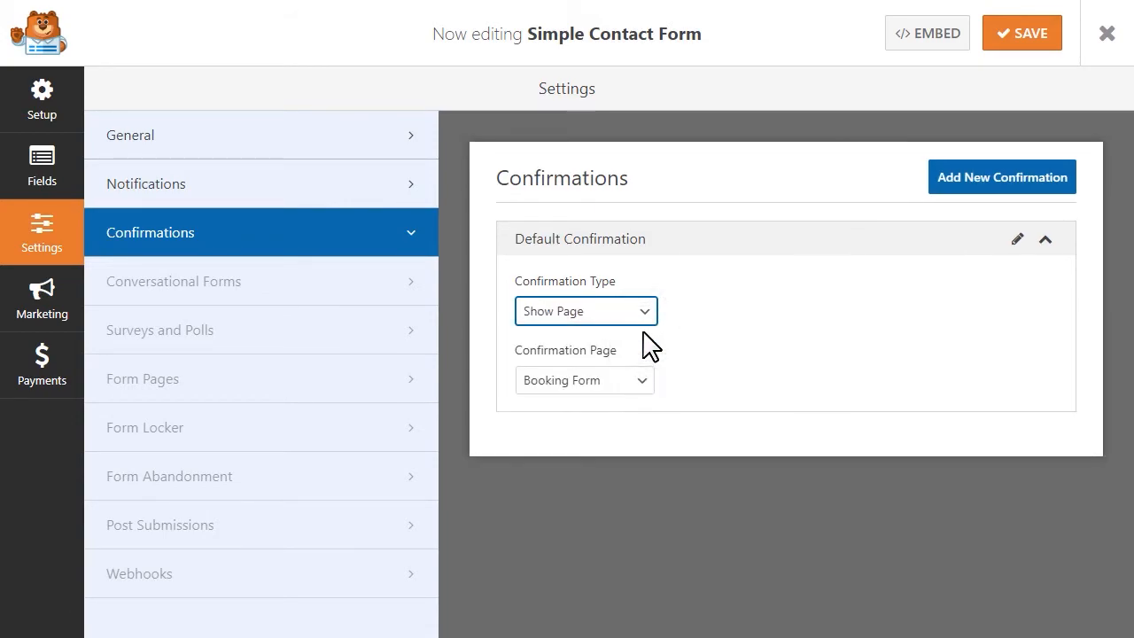
left_click(639, 381)
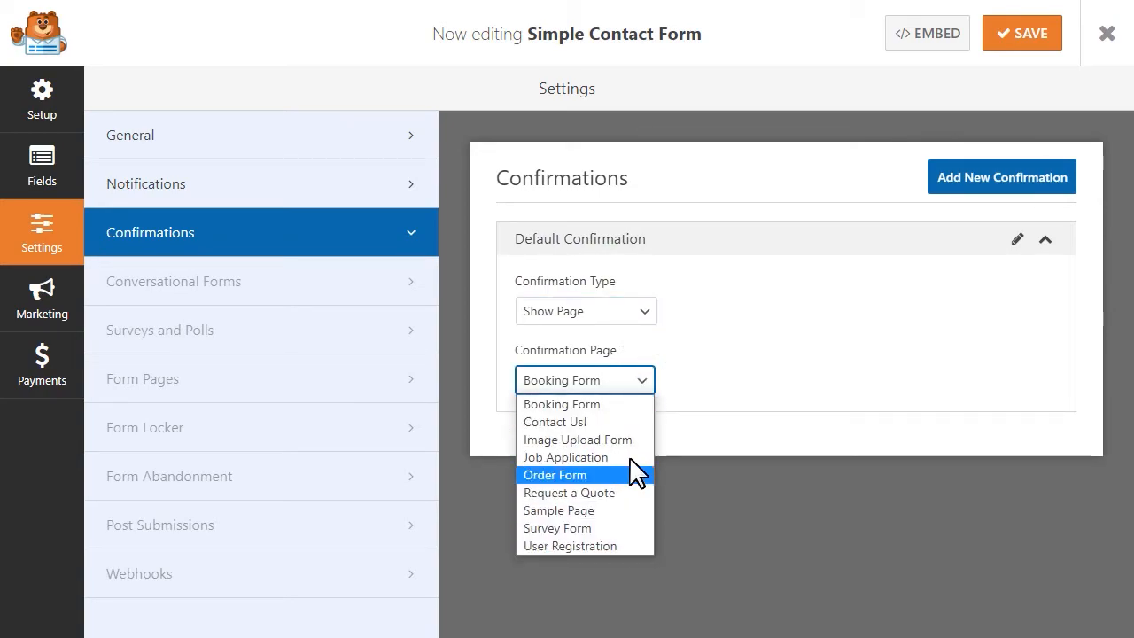
left_click(675, 358)
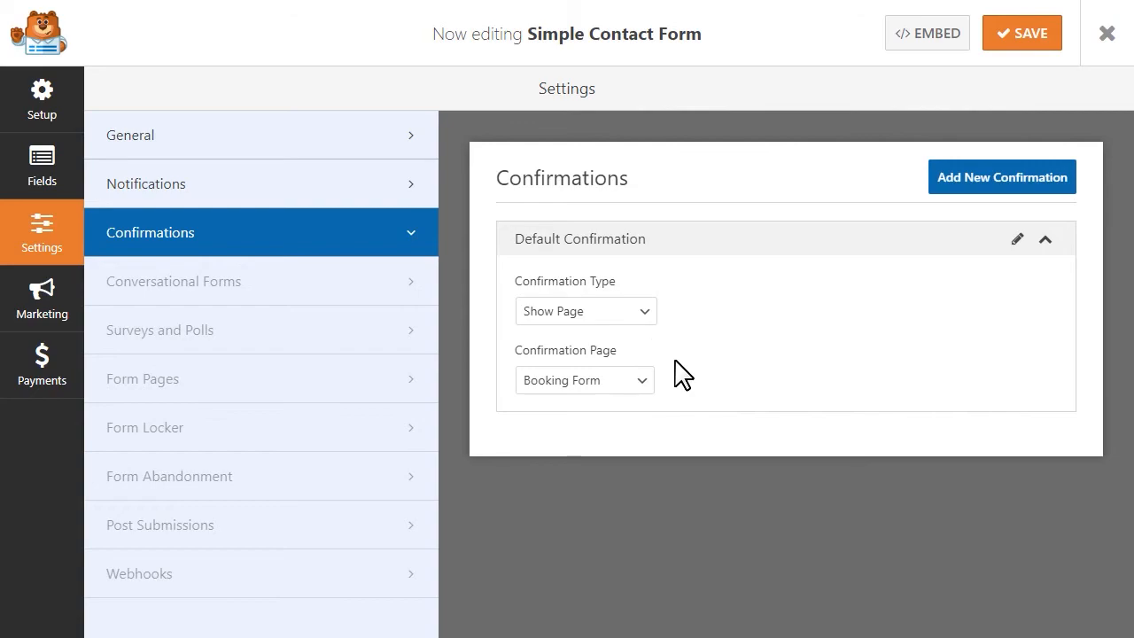
Set the default confirmation's type to Go to URL (Redirect) and open the Confirmation Redirect URL for editing.
left_click(638, 313)
left_click(634, 370)
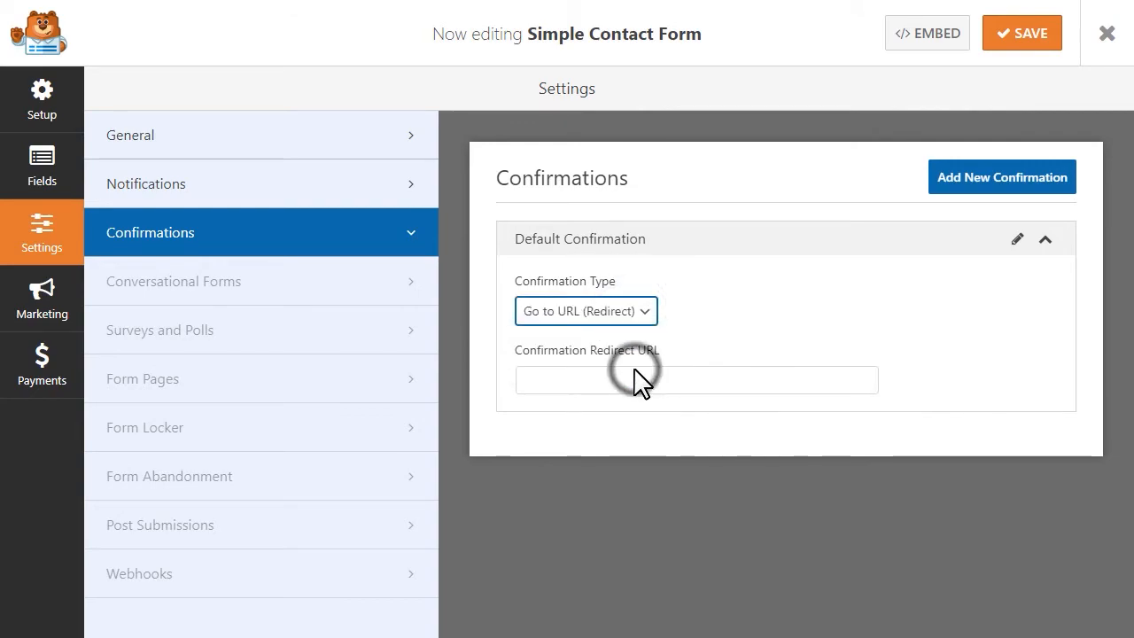
left_click(638, 378)
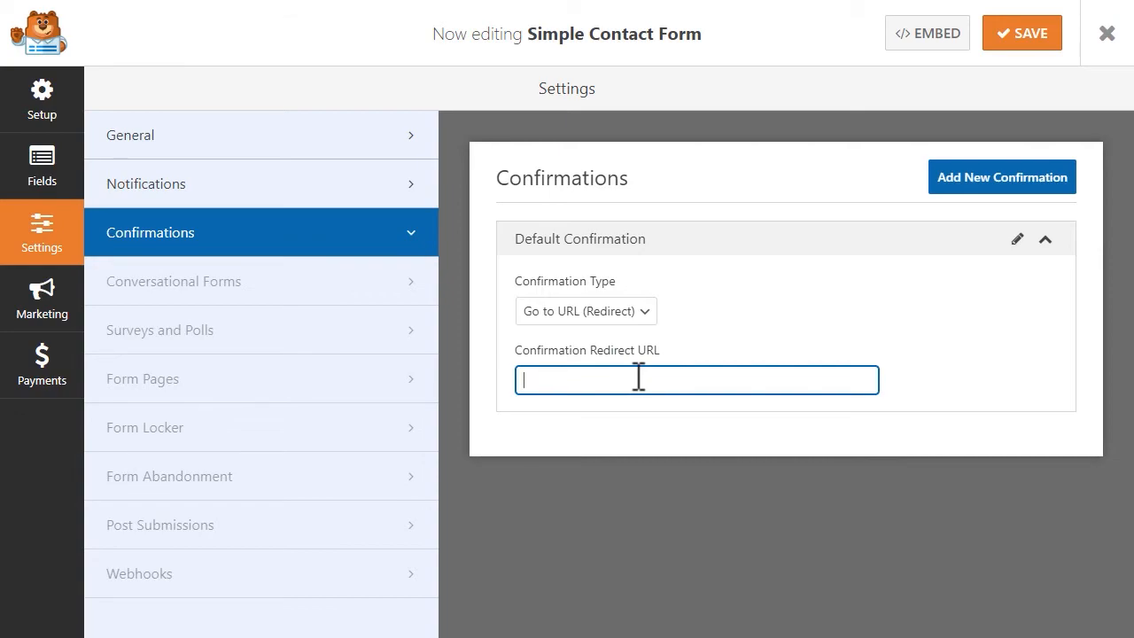
Set the default confirmation's type back to Message, save the form and close the form builder.
left_click(635, 318)
left_click(626, 335)
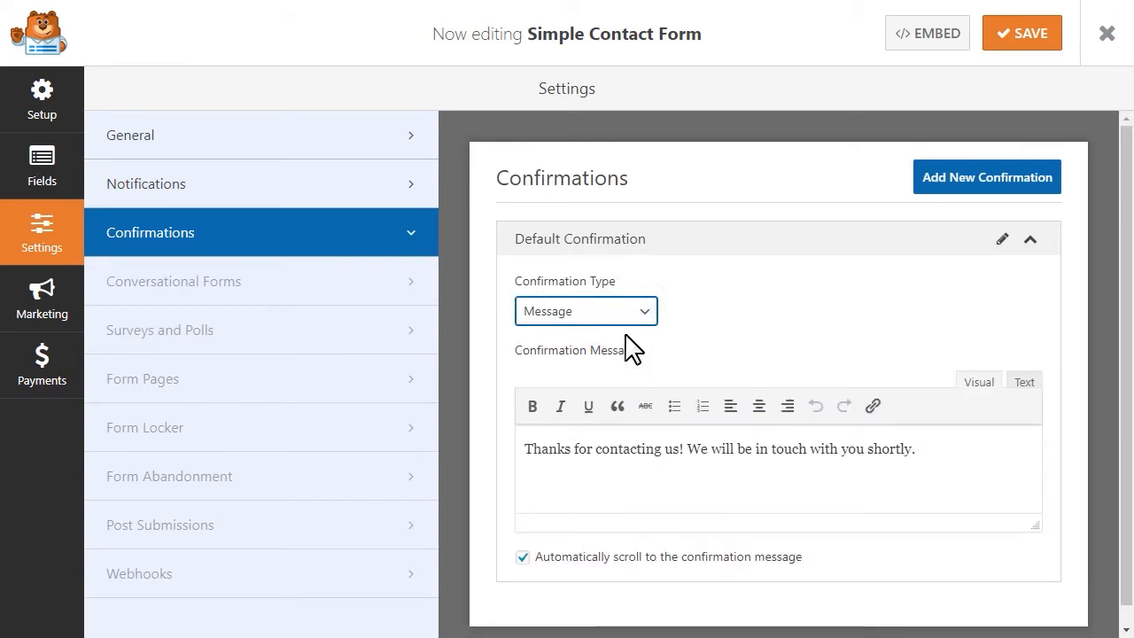
left_click(1009, 40)
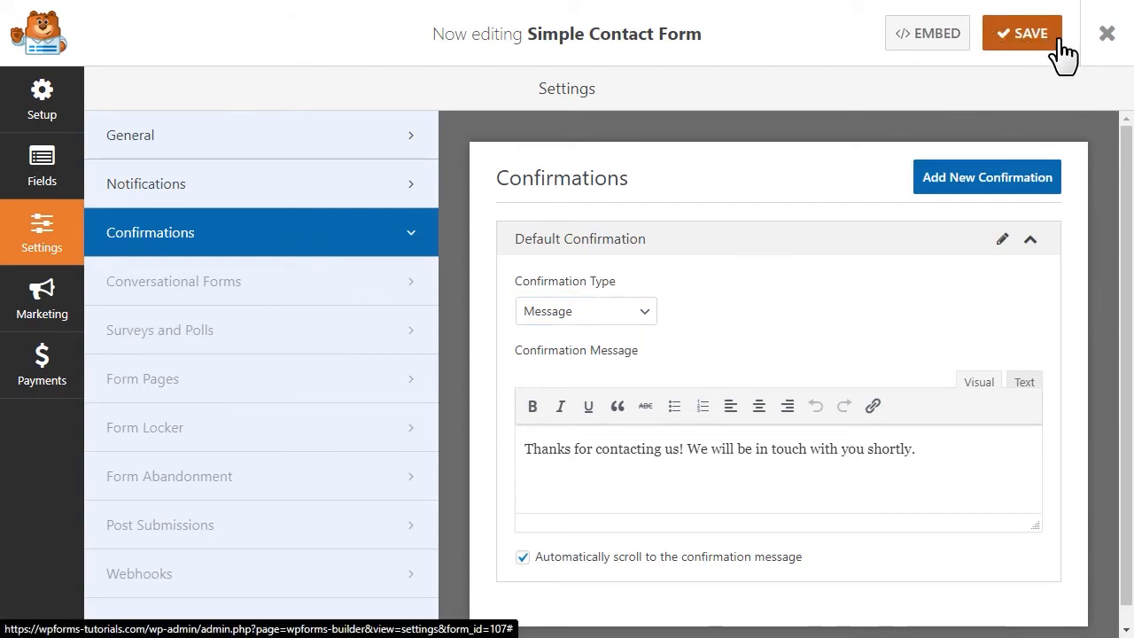
left_click(1107, 33)
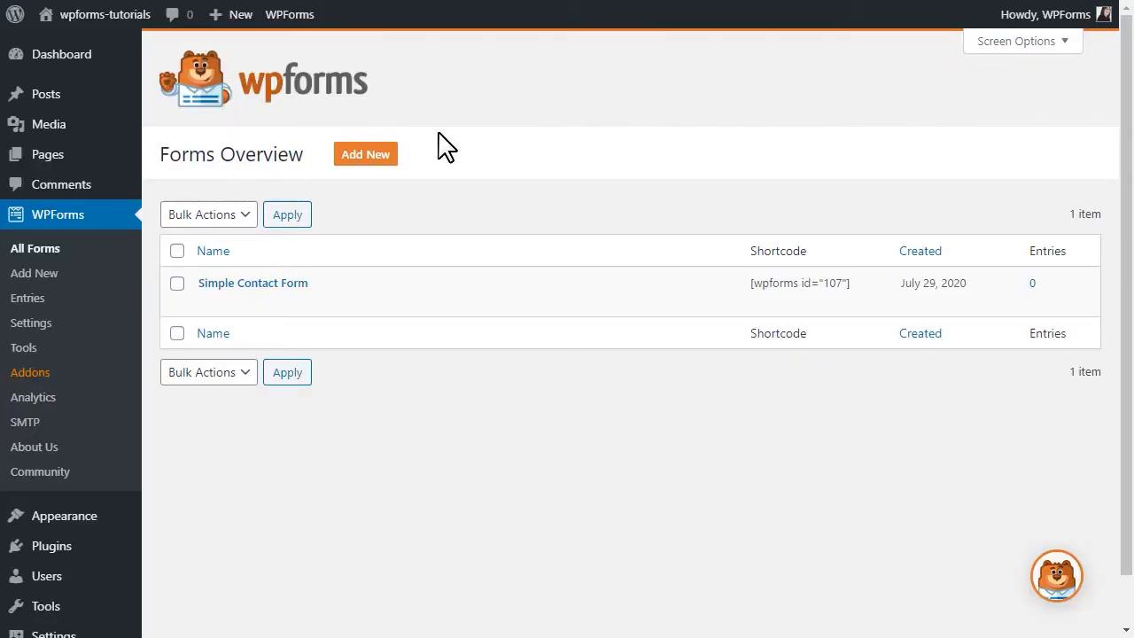
Create a new page titled "Contact Us!".
mouse_move(91, 161)
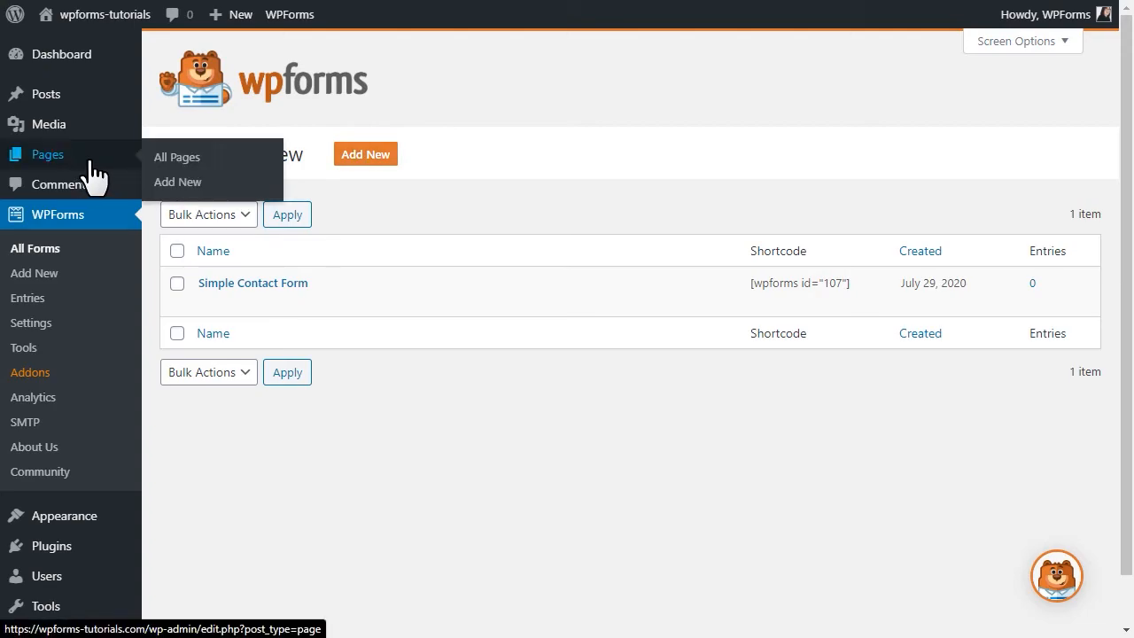
left_click(198, 181)
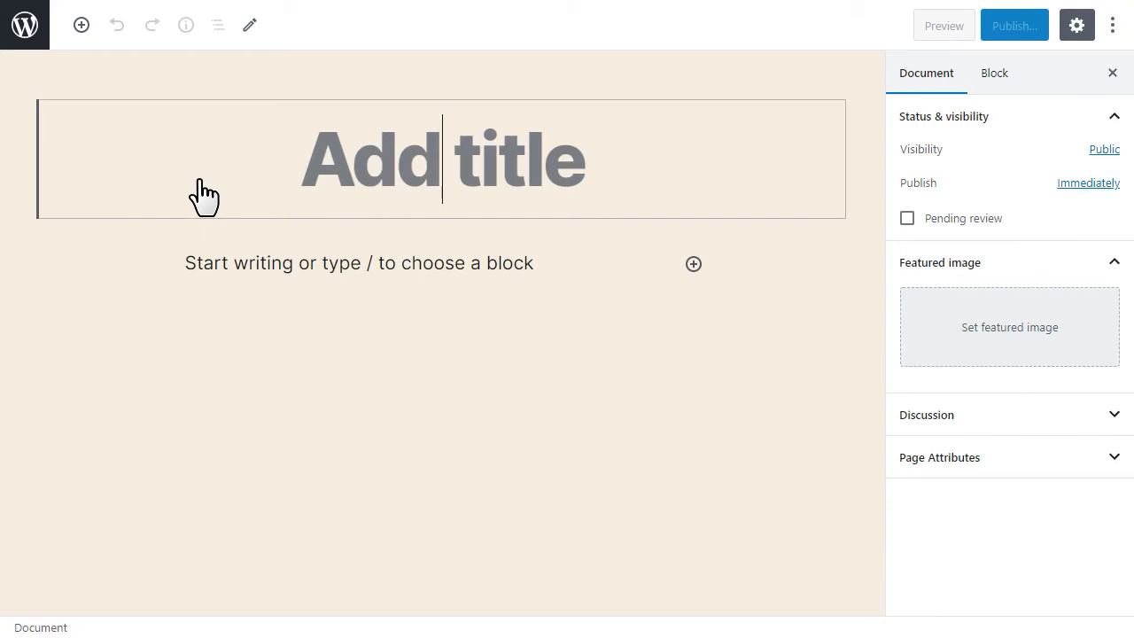
type("Contact Us")
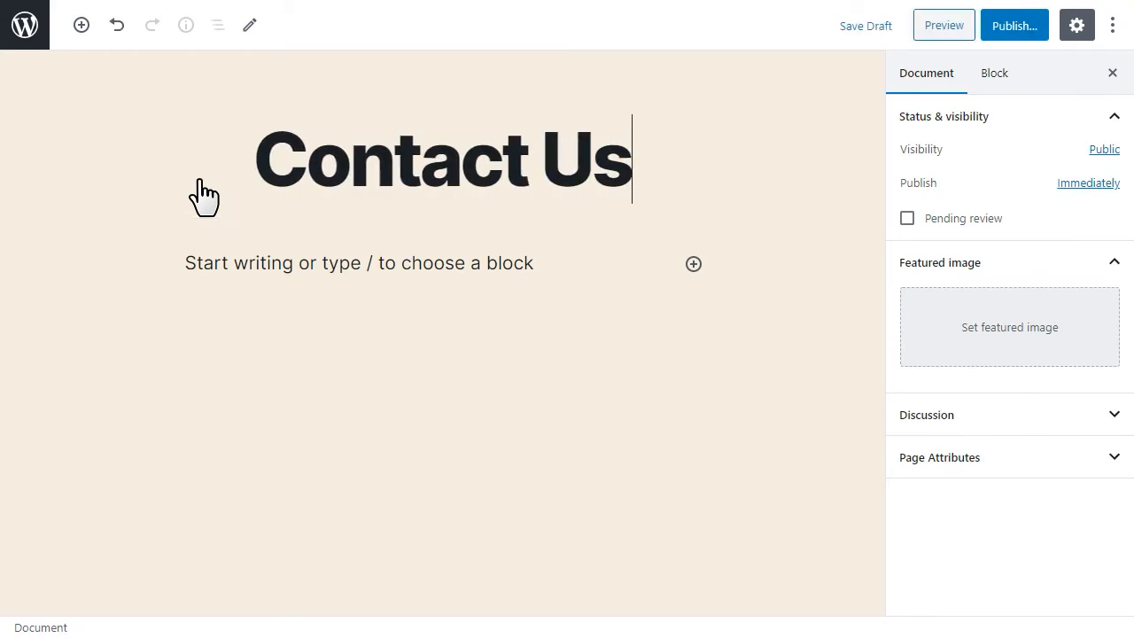
type("!")
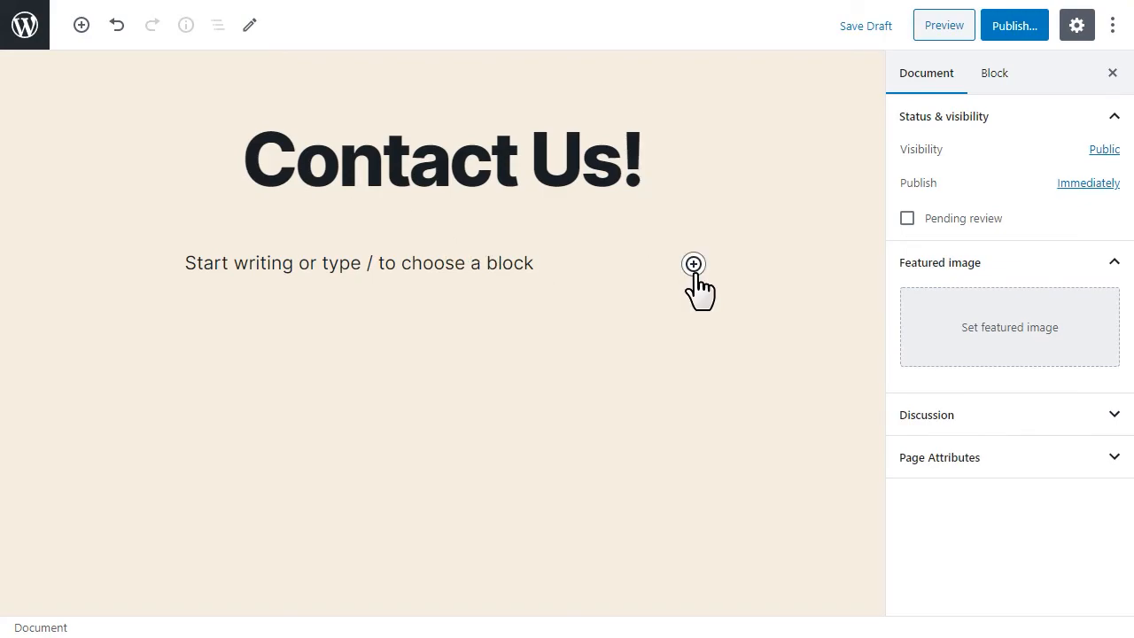
Add a WPForms block from the Widgets category to the page and select Simple Contact Form as its form.
left_click(80, 34)
left_click_drag(407, 141, 398, 278)
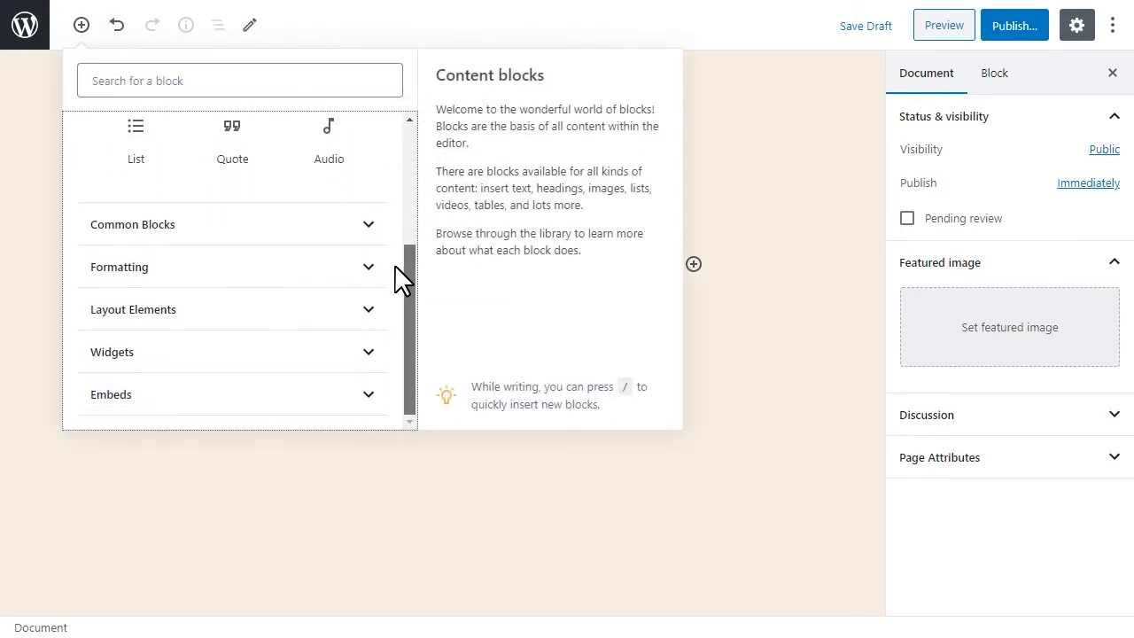
left_click(371, 354)
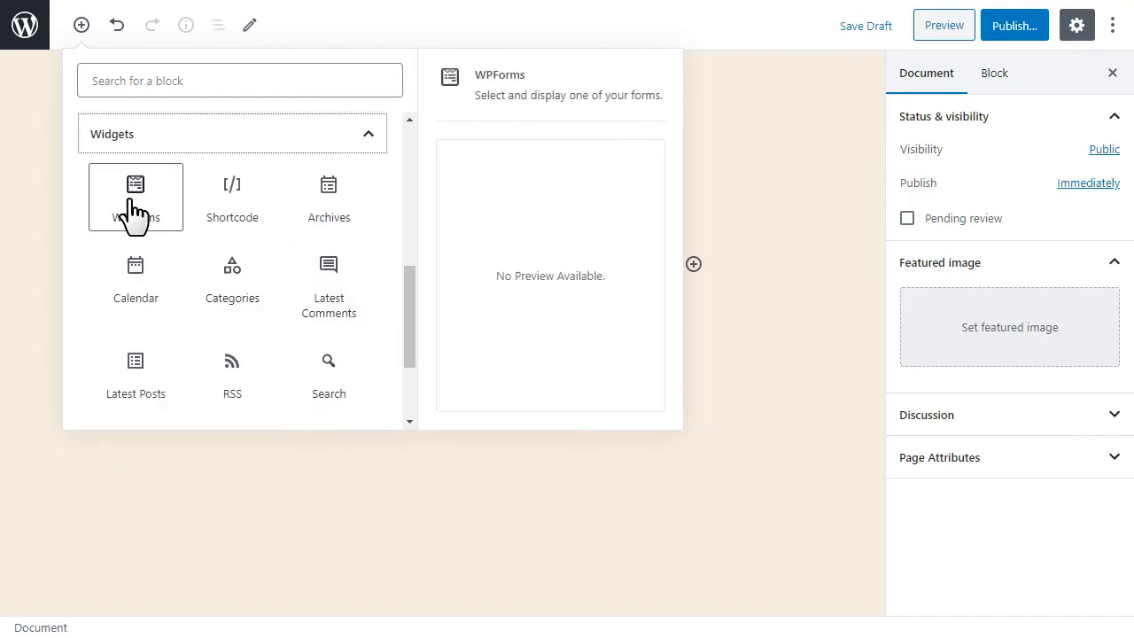
left_click(135, 213)
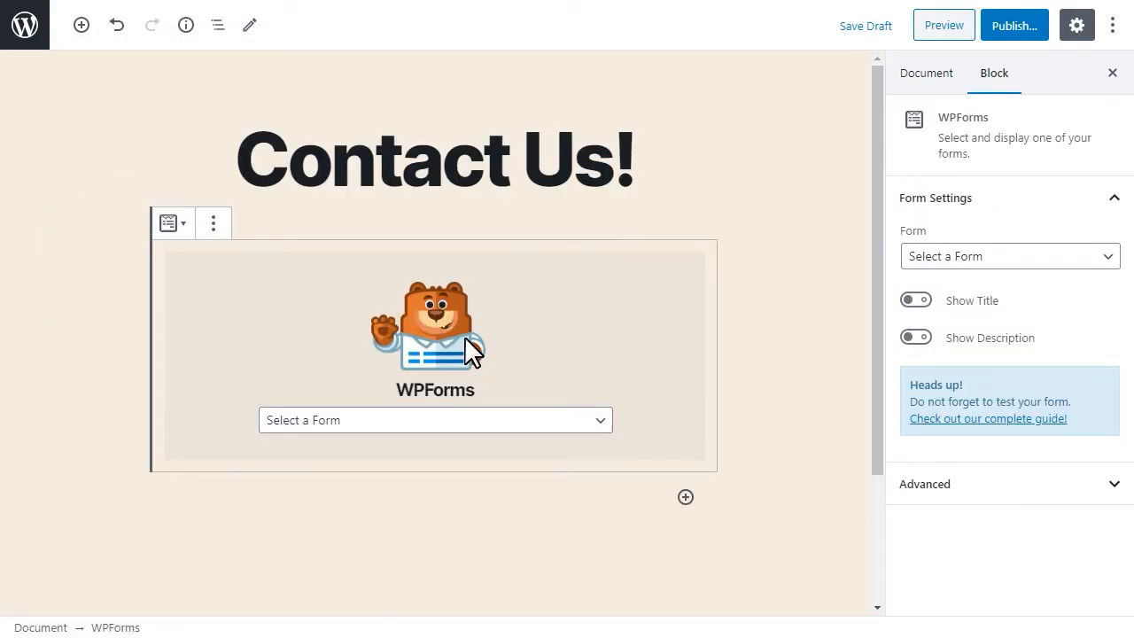
left_click(602, 422)
left_click(590, 464)
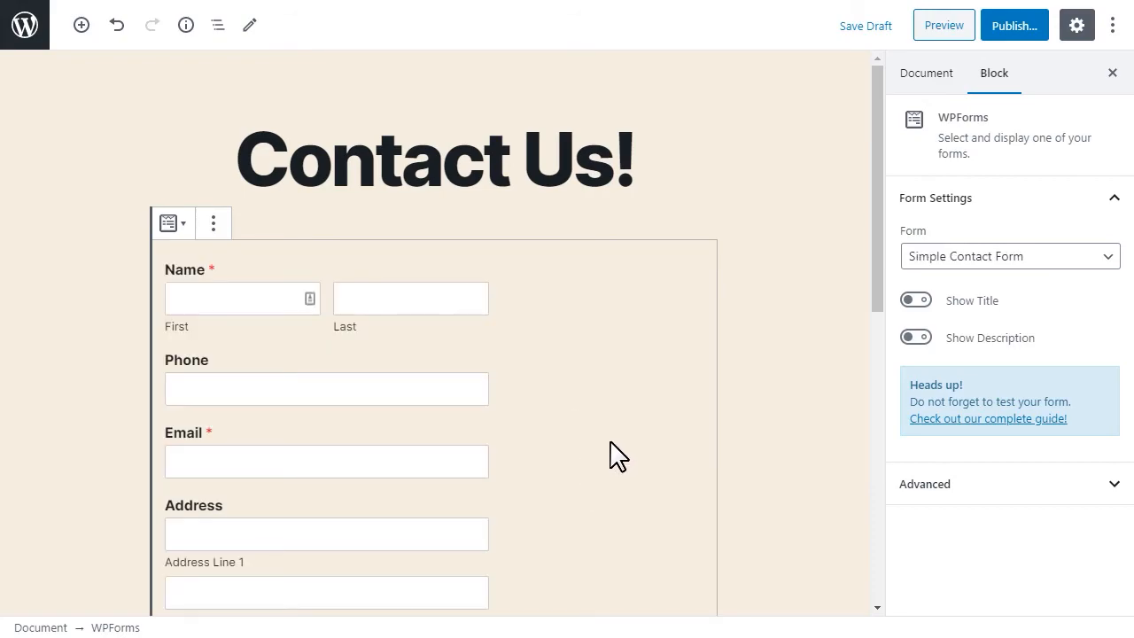
Publish the Contact Us! page and view the contact form on the live page.
left_click(1011, 27)
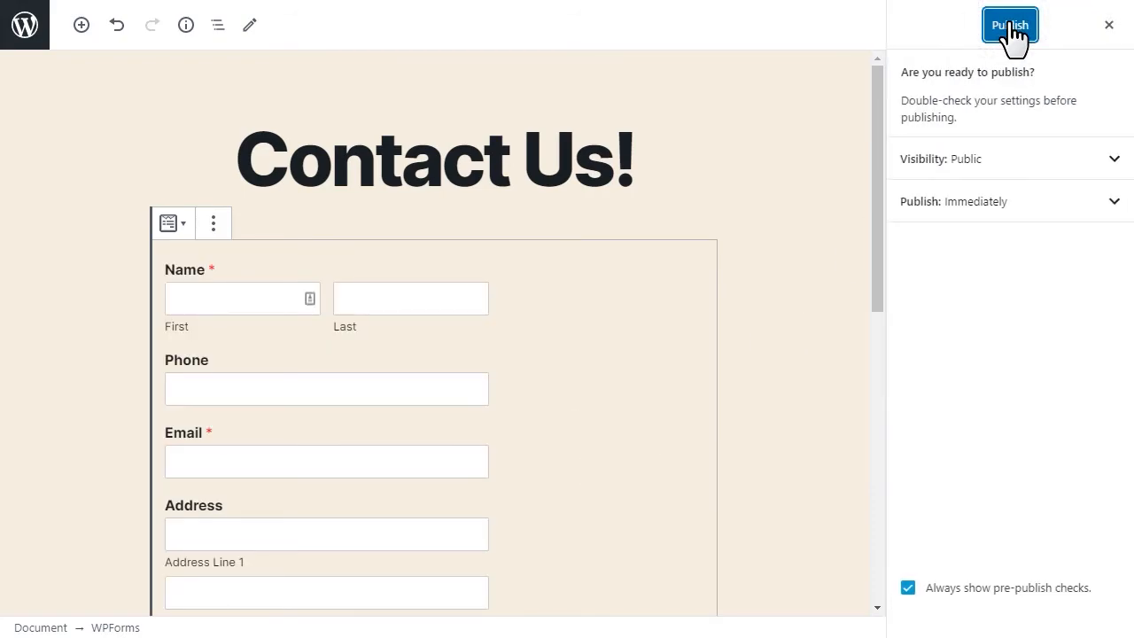
left_click(1010, 27)
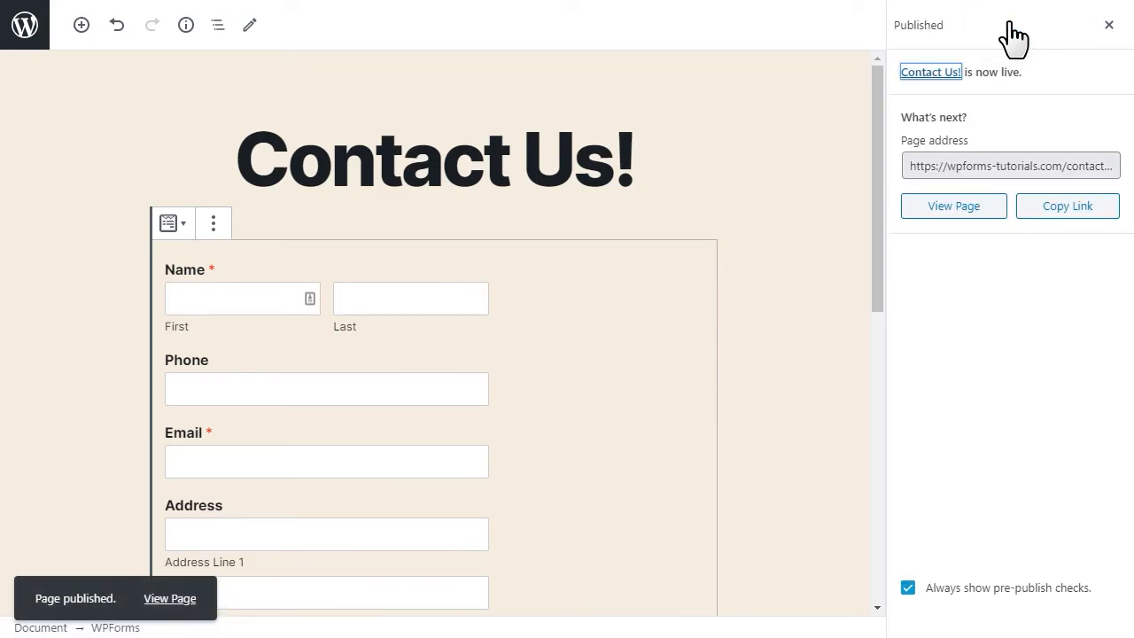
left_click(988, 206)
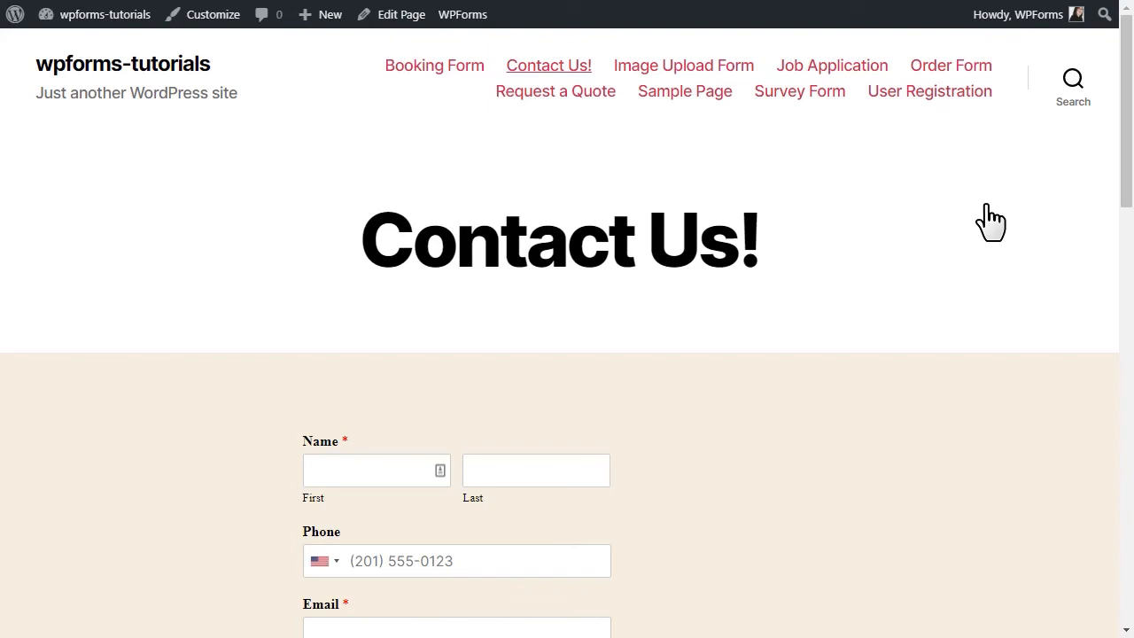
mouse_move(1126, 111)
left_mouse_down()
mouse_move(1108, 286)
mouse_move(1119, 93)
left_mouse_up()
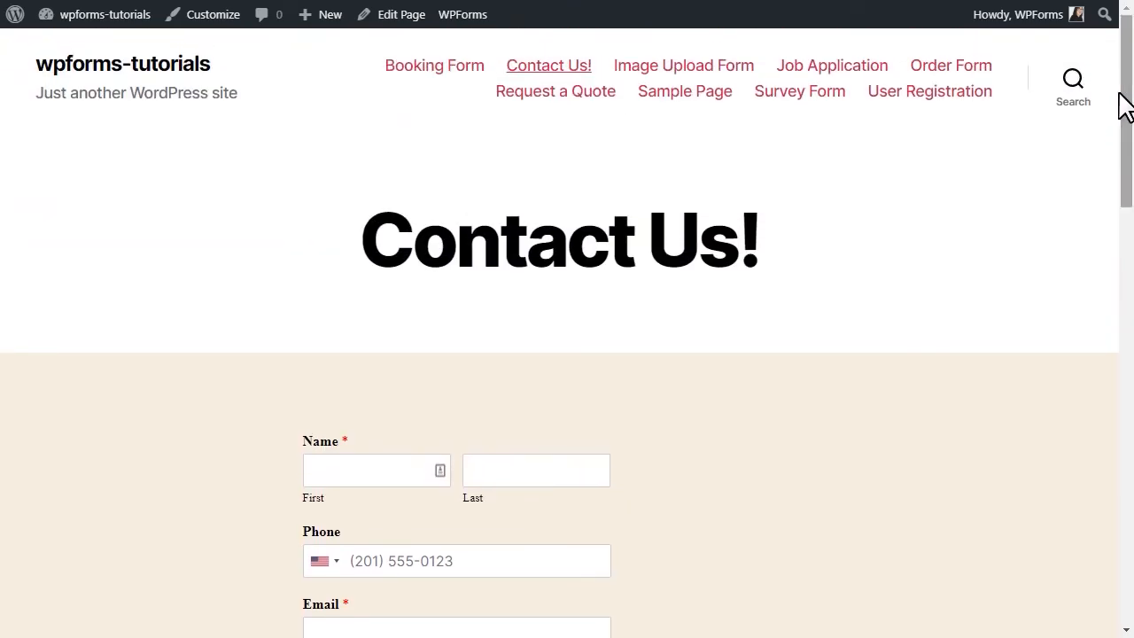